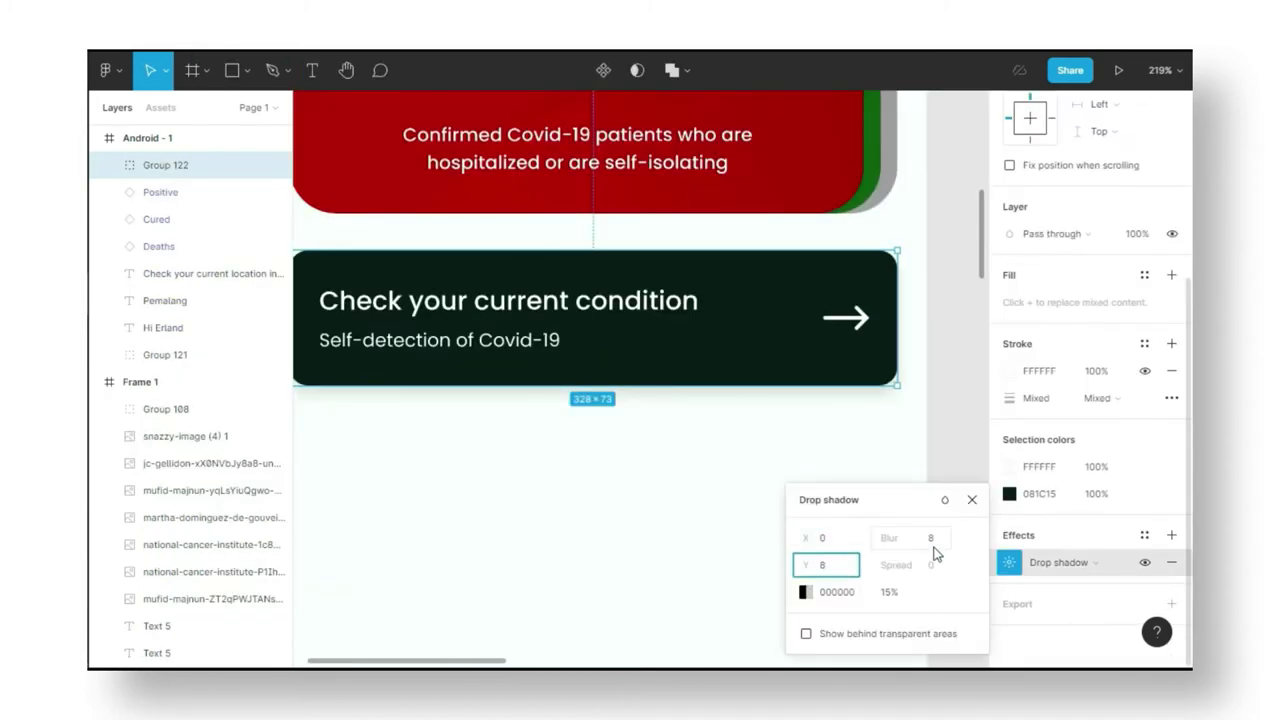
Finish the previous card's shadow settings and complete the 'Top News' heading.
click(936, 541)
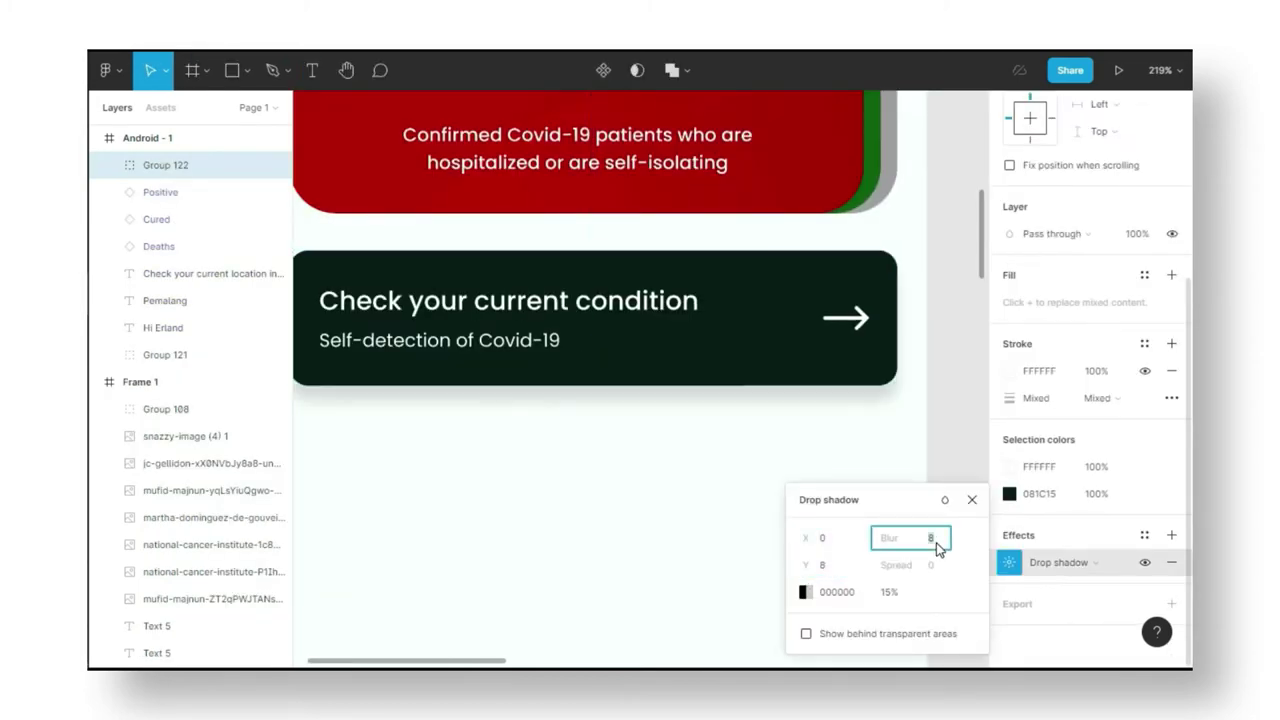
click(805, 592)
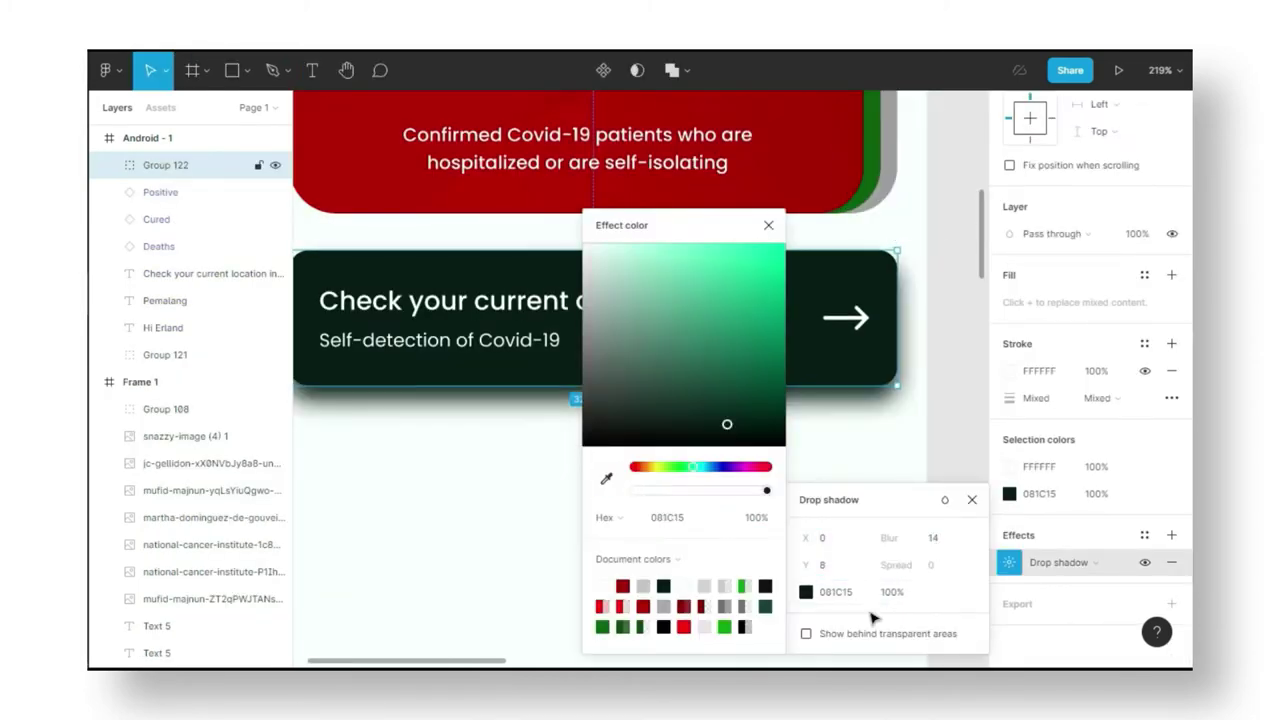
click(497, 537)
text(op News)
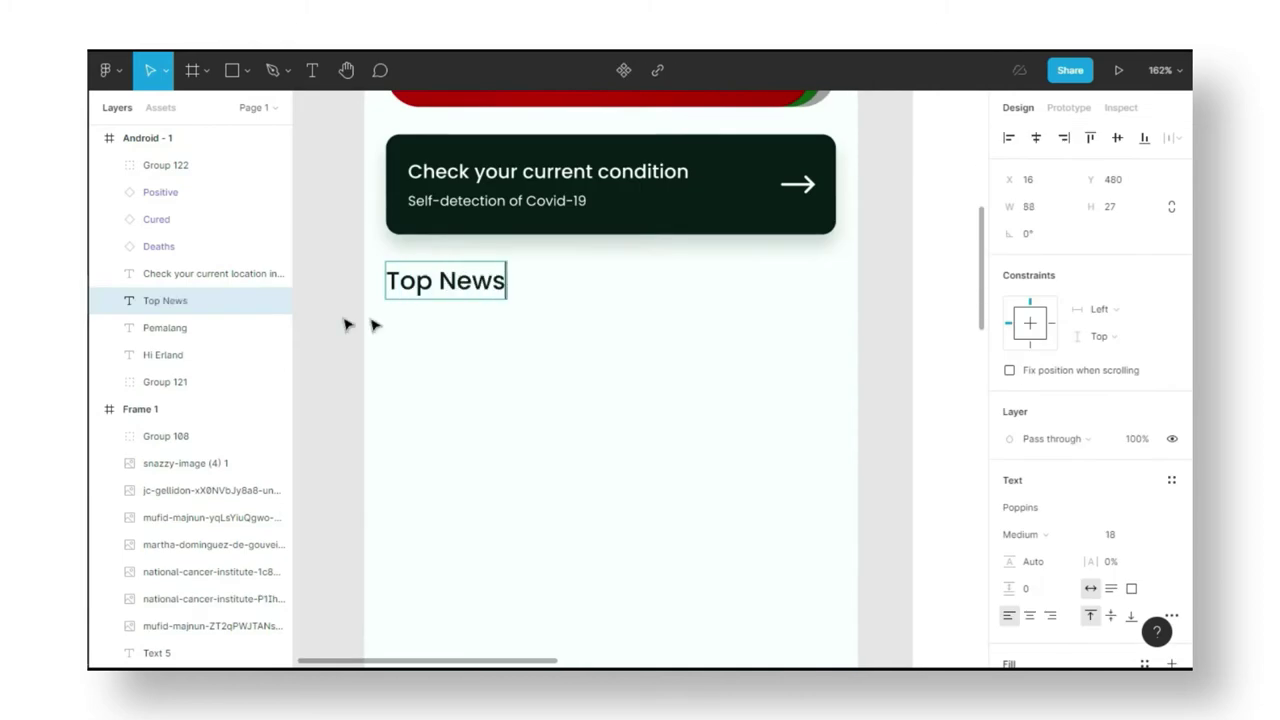
click(340, 322)
Draw a 328×100 news card below the heading with corner radius 8 and white FFFFFF fill.
drag(408, 331, 486, 371)
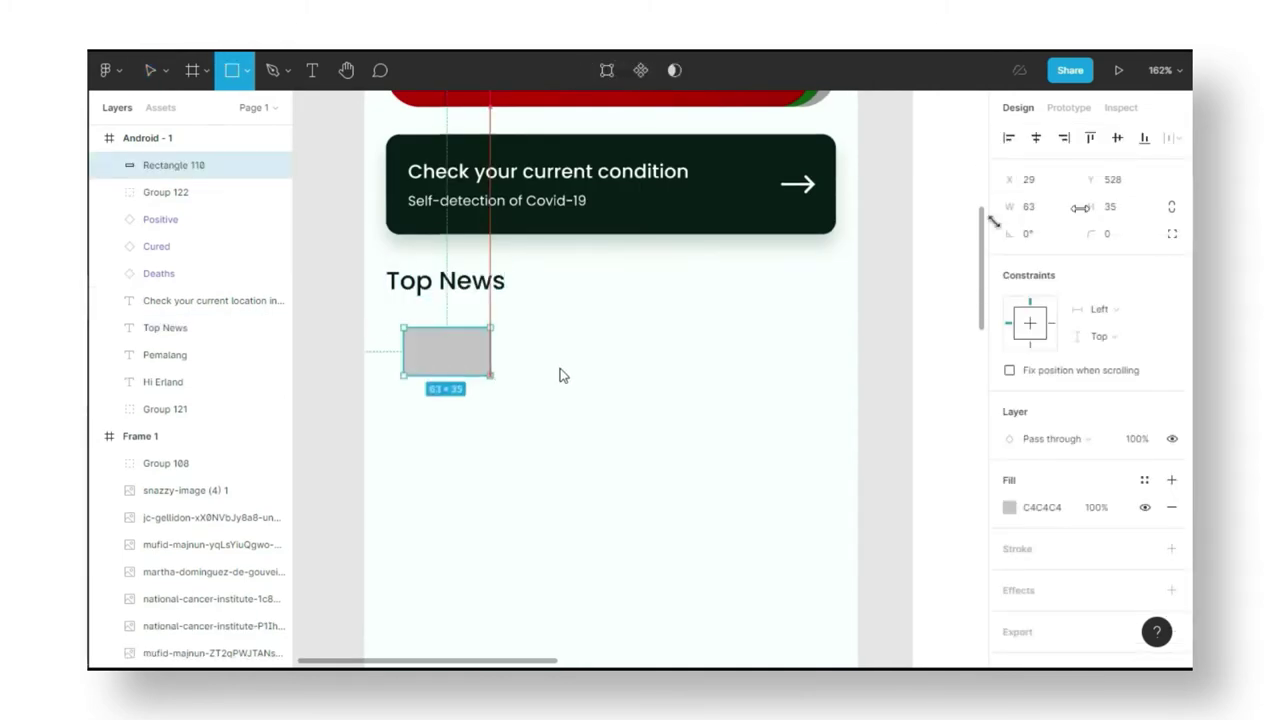
click(1046, 207)
text(328)
click(1131, 207)
text(100)
key(Return)
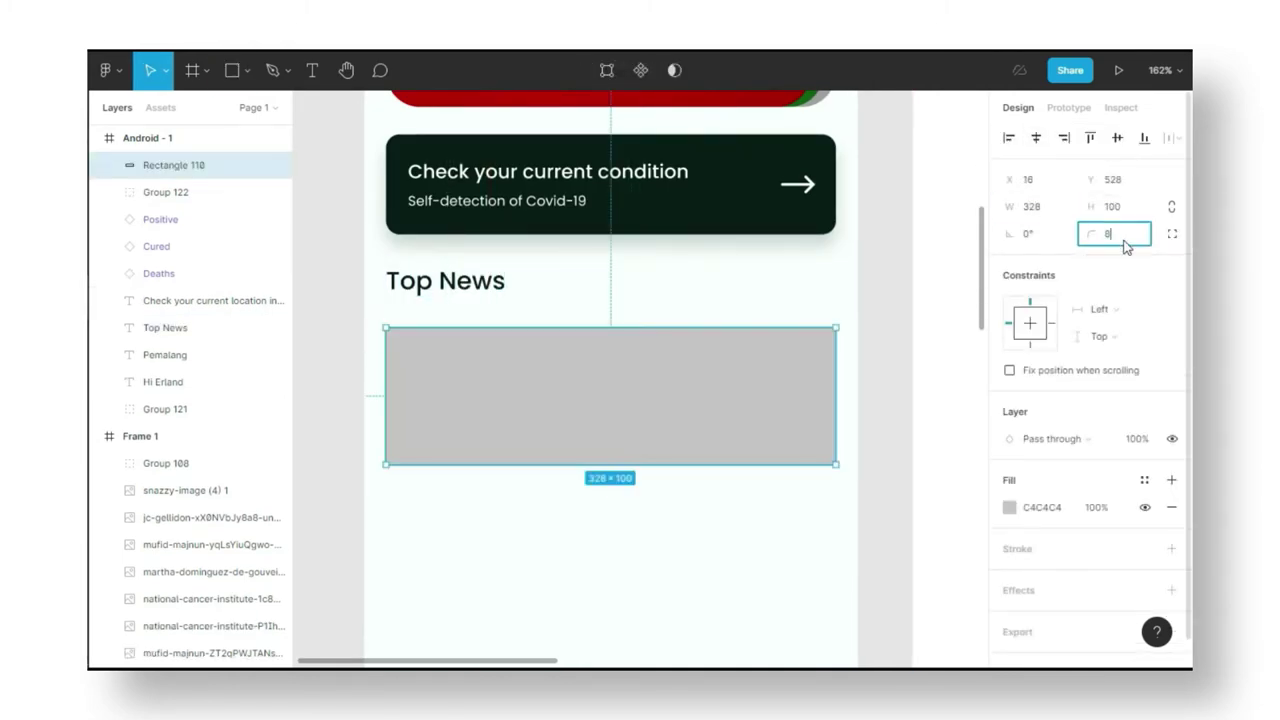
key(Return)
scroll(773, 403, down, 1)
text(FFFFFF)
key(Return)
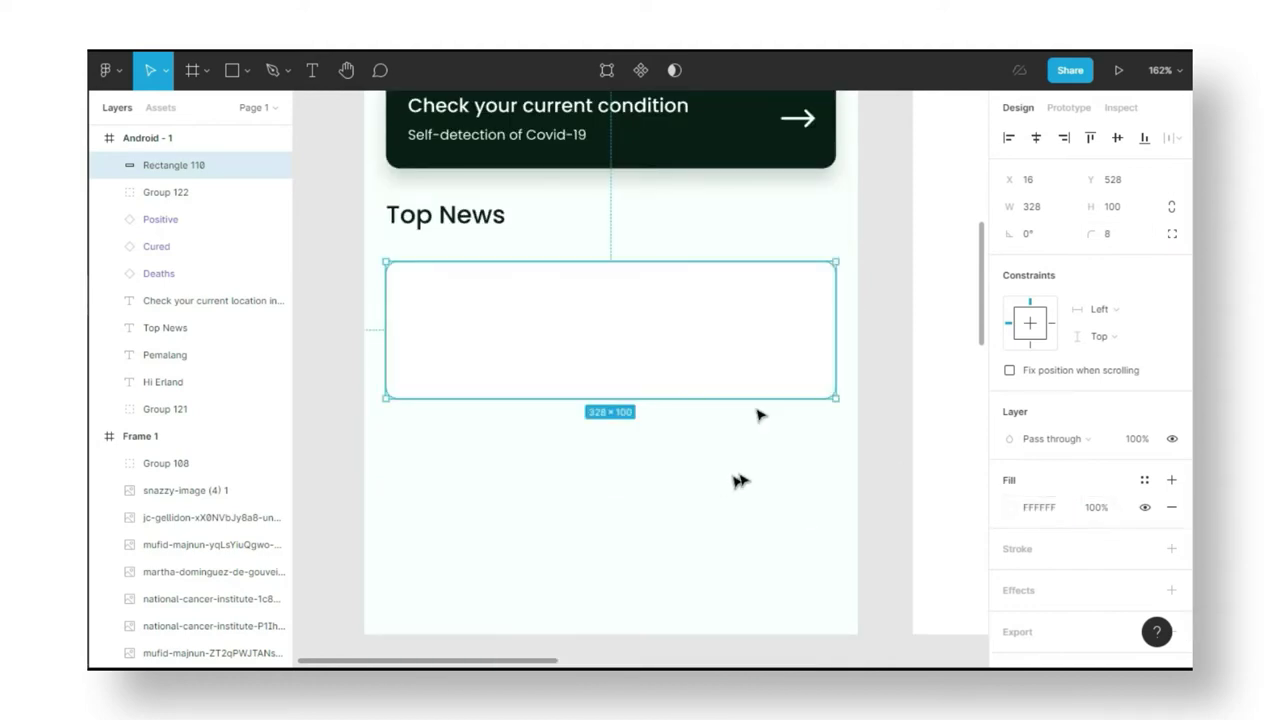
scroll(739, 481, up, 1)
Give the card a faint drop shadow with blur 8.
click(1172, 590)
click(1009, 617)
click(893, 638)
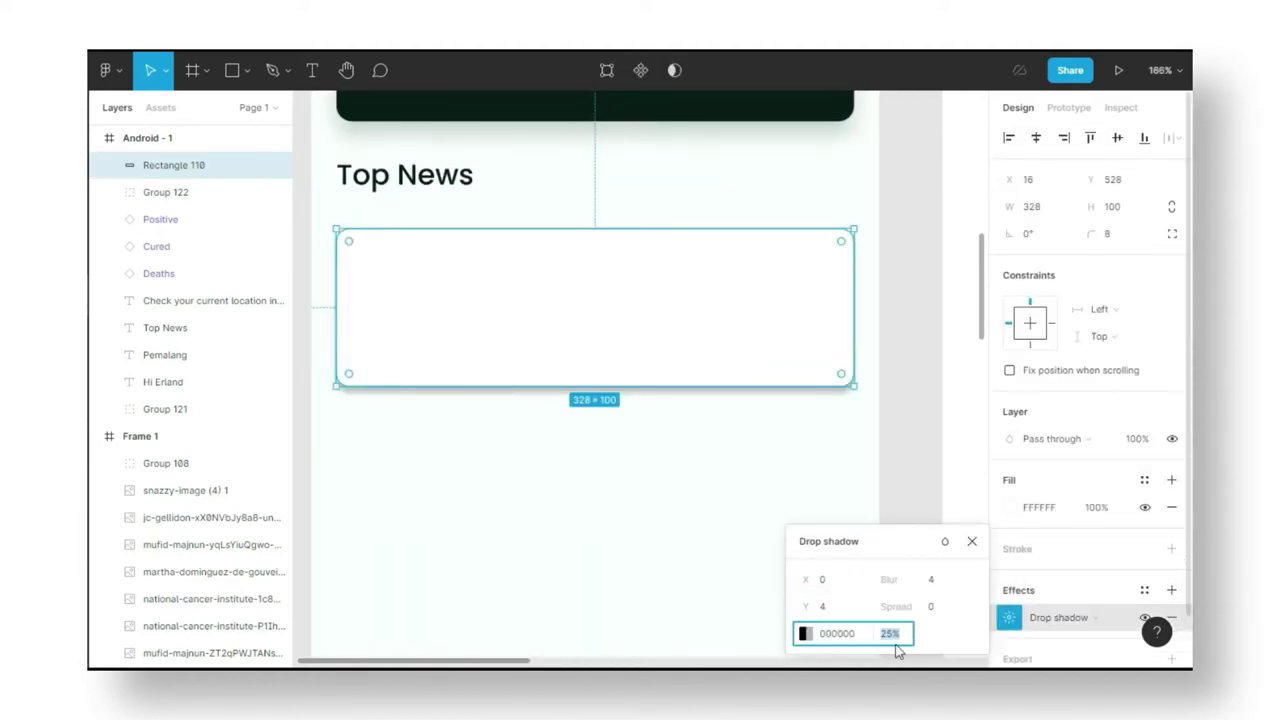
drag(925, 590, 925, 580)
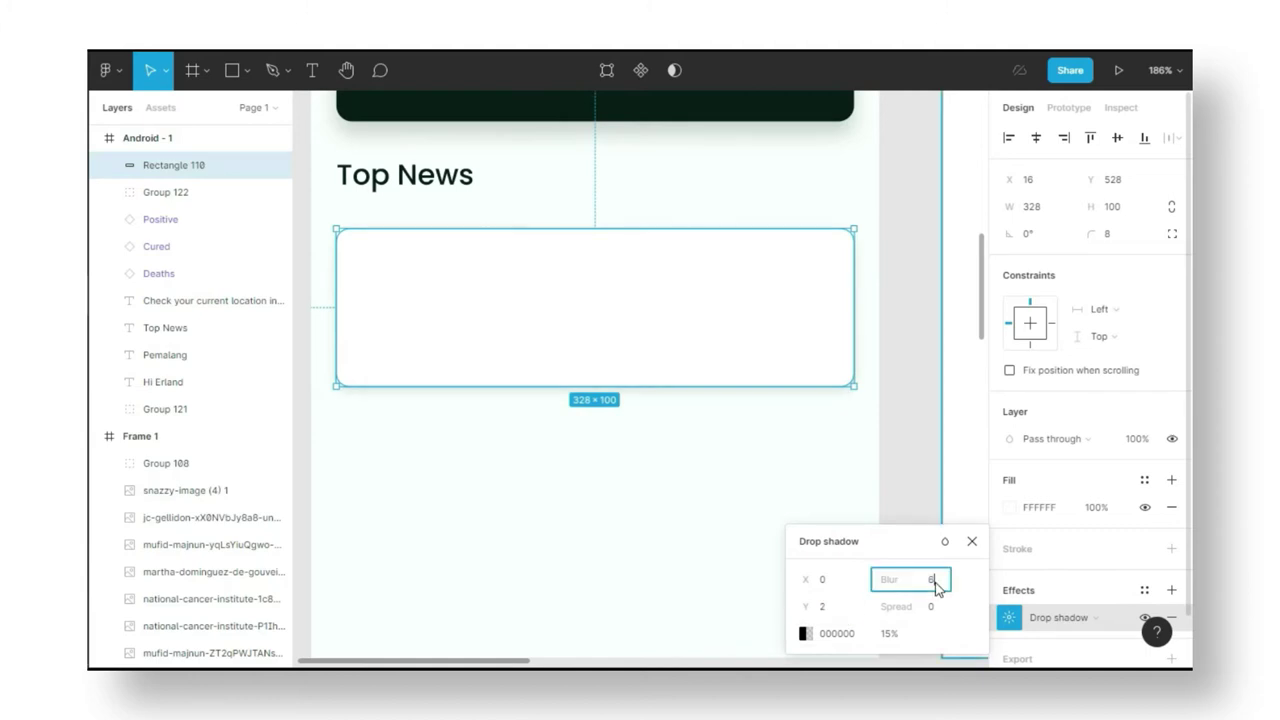
drag(894, 634, 894, 637)
key(Escape)
scroll(911, 476, up, 1)
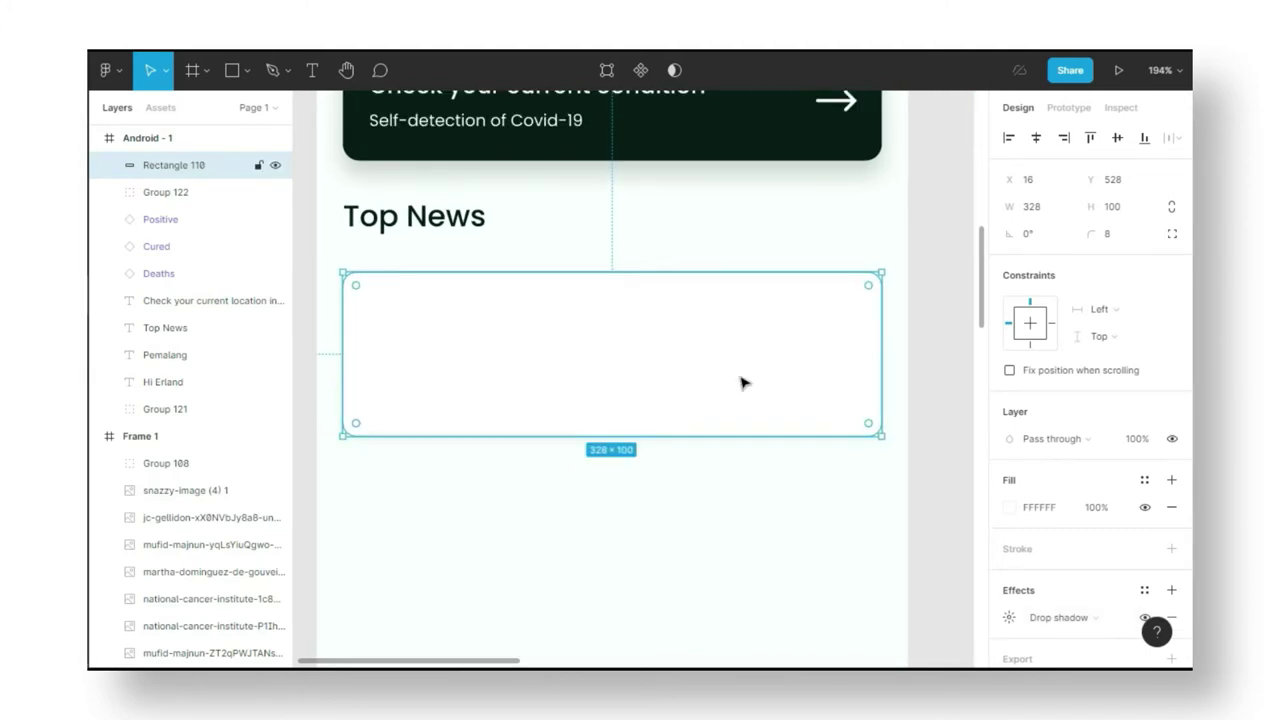
Duplicate the card into a 120-wide left block with corners 8/0/0/8 and no shadow.
key(ctrl+d)
text(120)
key(Return)
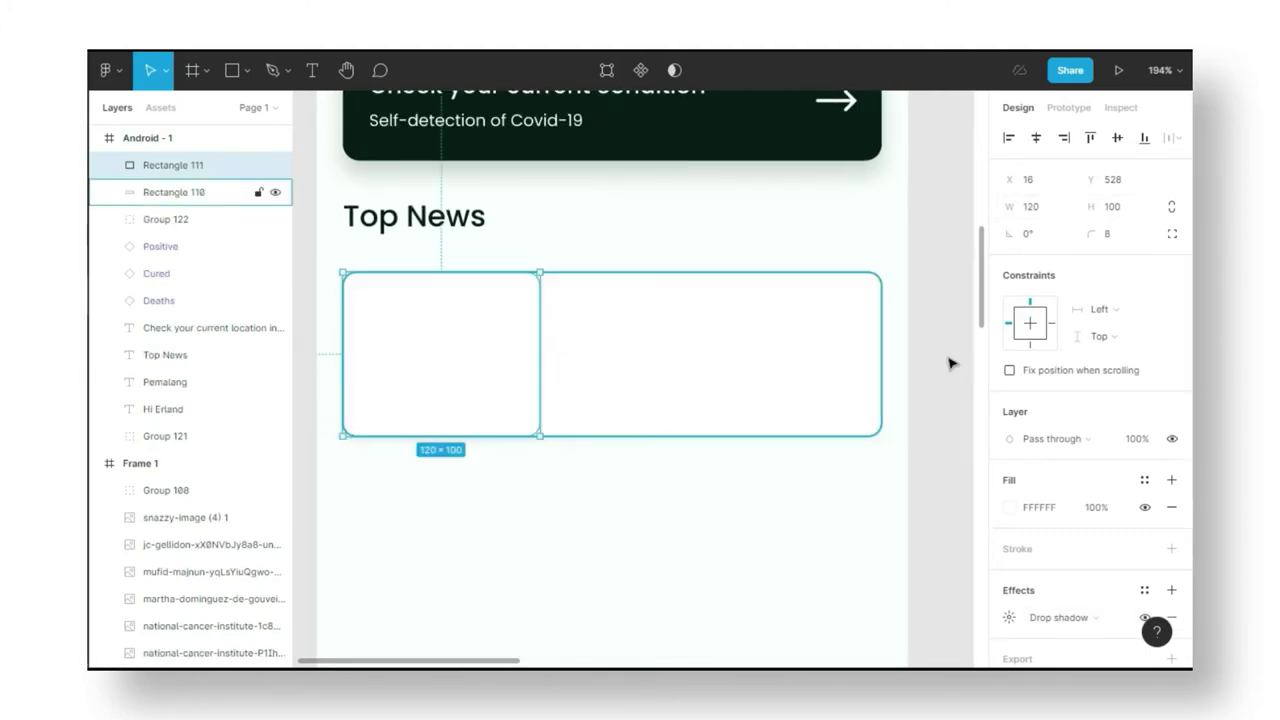
click(1172, 233)
click(1171, 563)
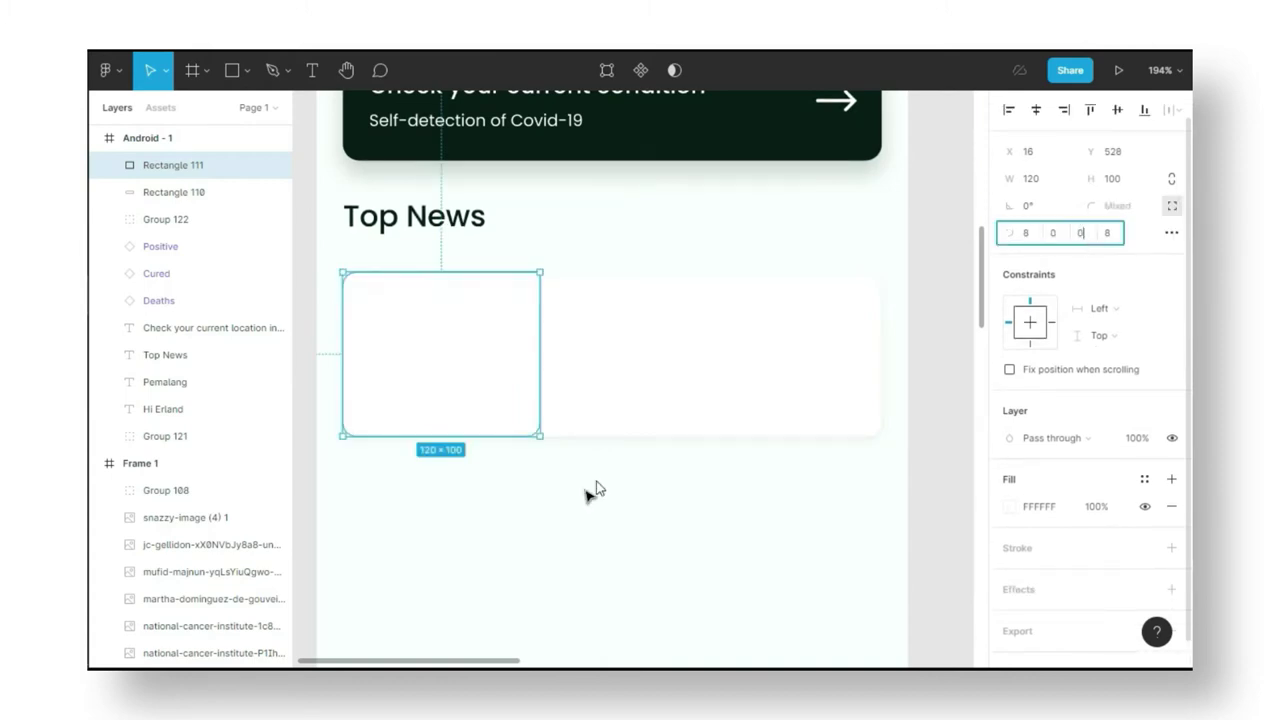
Paste the copied photo into Android - 1.
scroll(596, 490, down, 3)
click(214, 409)
key(ctrl+c)
key(ctrl+v)
Mask the pasted photo with the narrow left block Rectangle 111.
scroll(400, 437, up, 2)
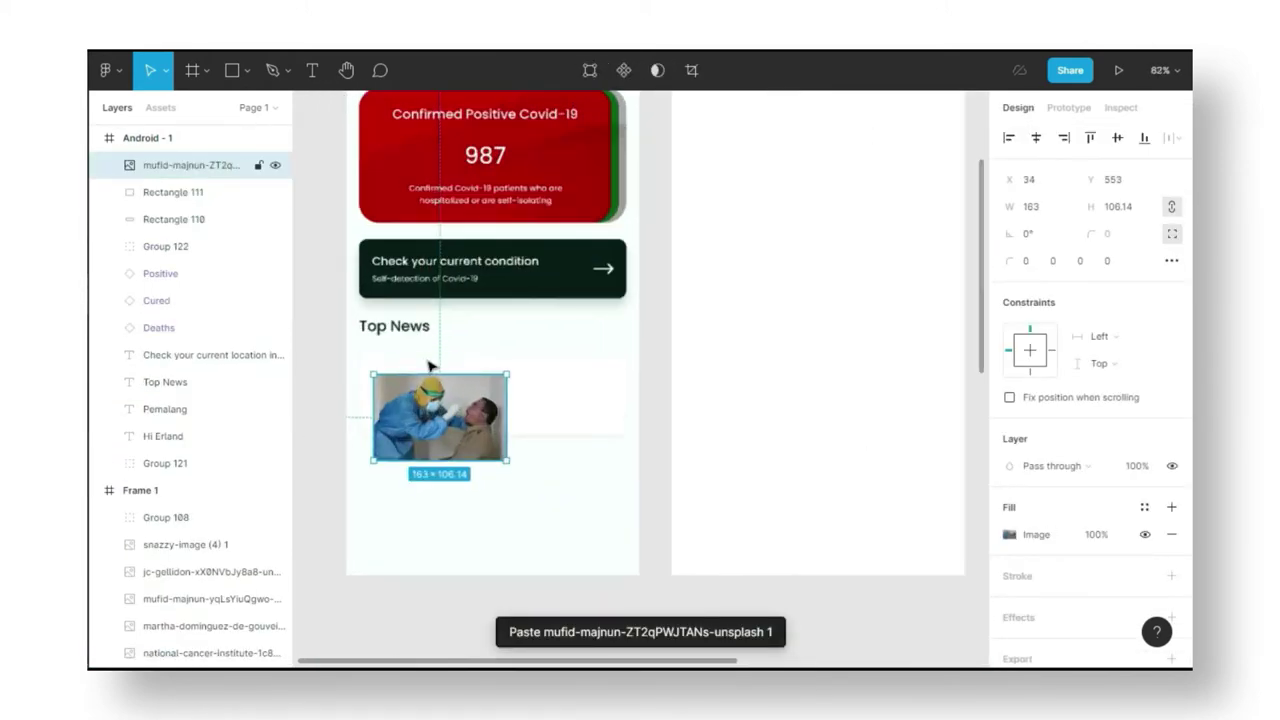
shift+click(432, 366)
key(ctrl+alt+m)
click(200, 194)
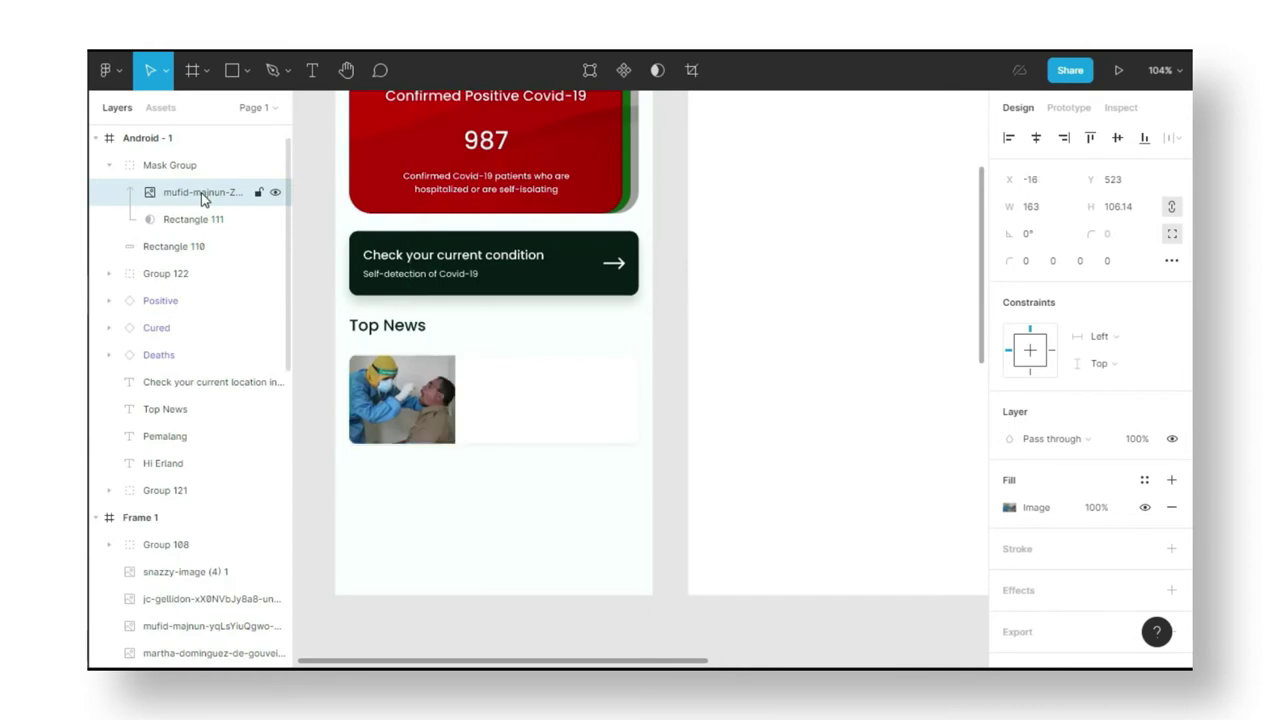
scroll(336, 365, up, 3)
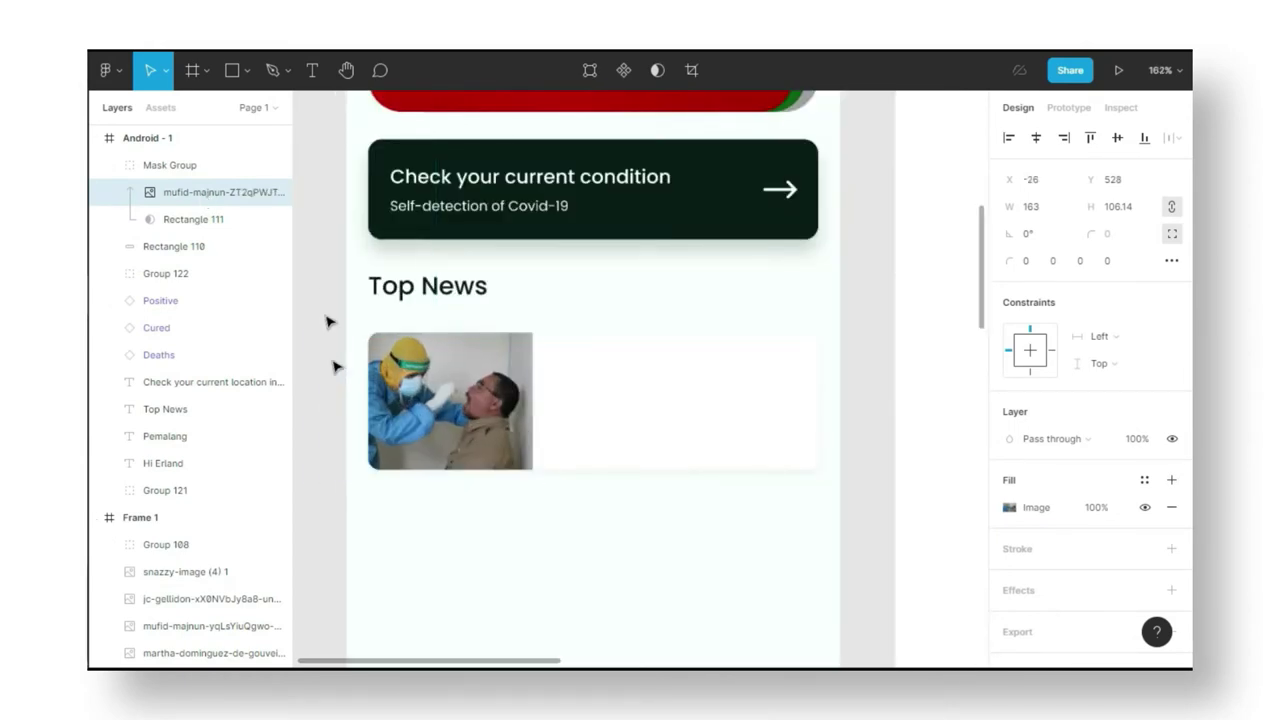
Add the headline and '3 hours ago' timestamp beside the photo, then group the card.
key(t)
click(549, 372)
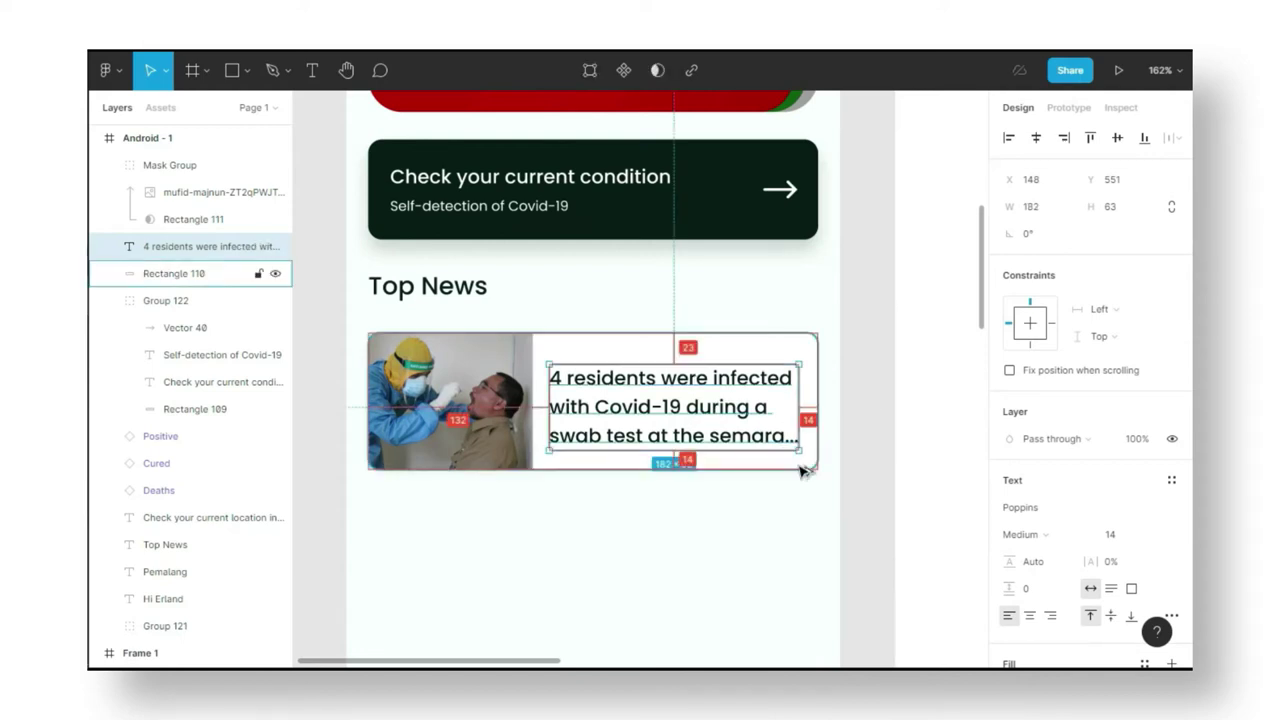
scroll(671, 590, up, 3)
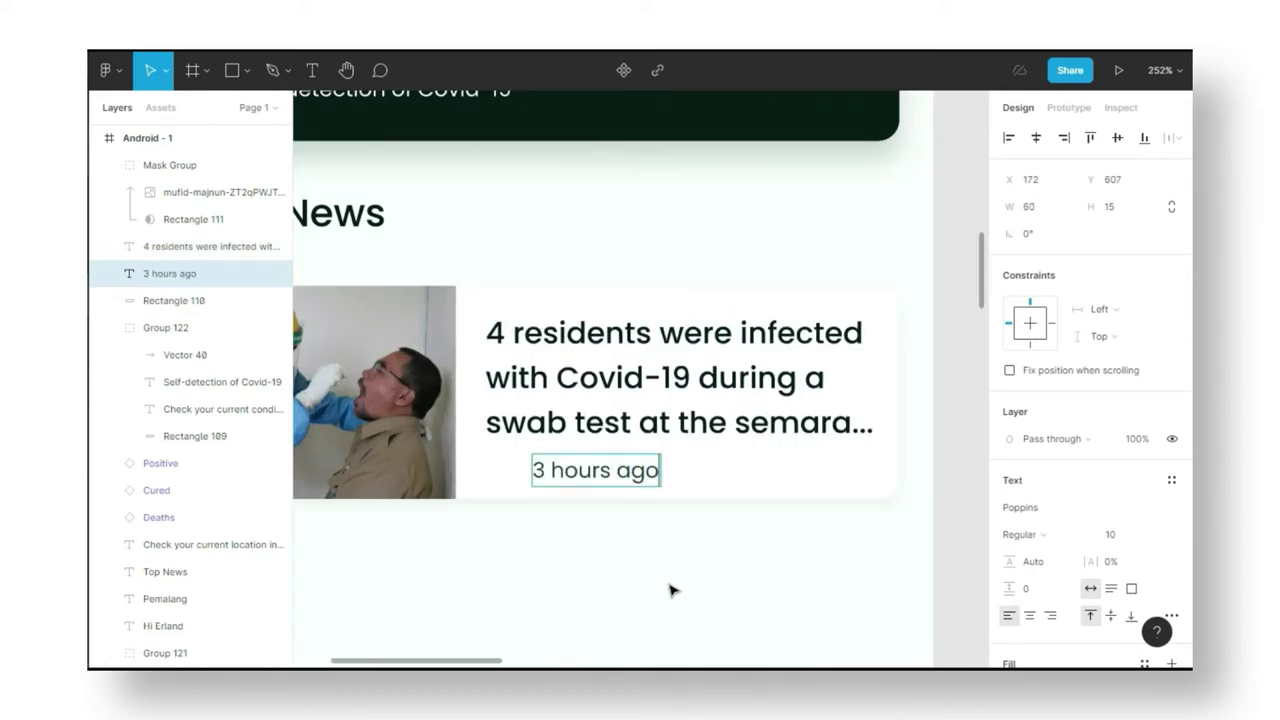
key(shift+Right)
key(shift+Right)
key(shift+Right)
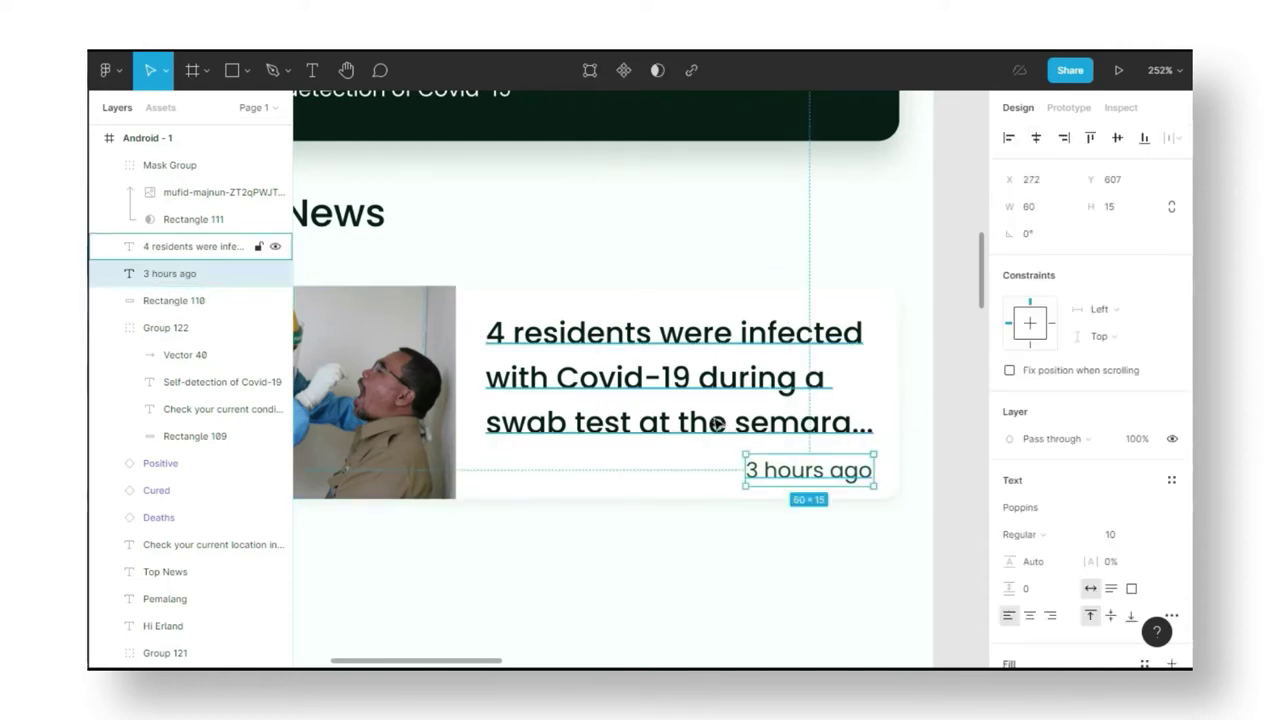
key(ctrl+g)
Duplicate the card below the first and swap in a new photo sized to fit.
key(ctrl+d)
drag(517, 398, 517, 537)
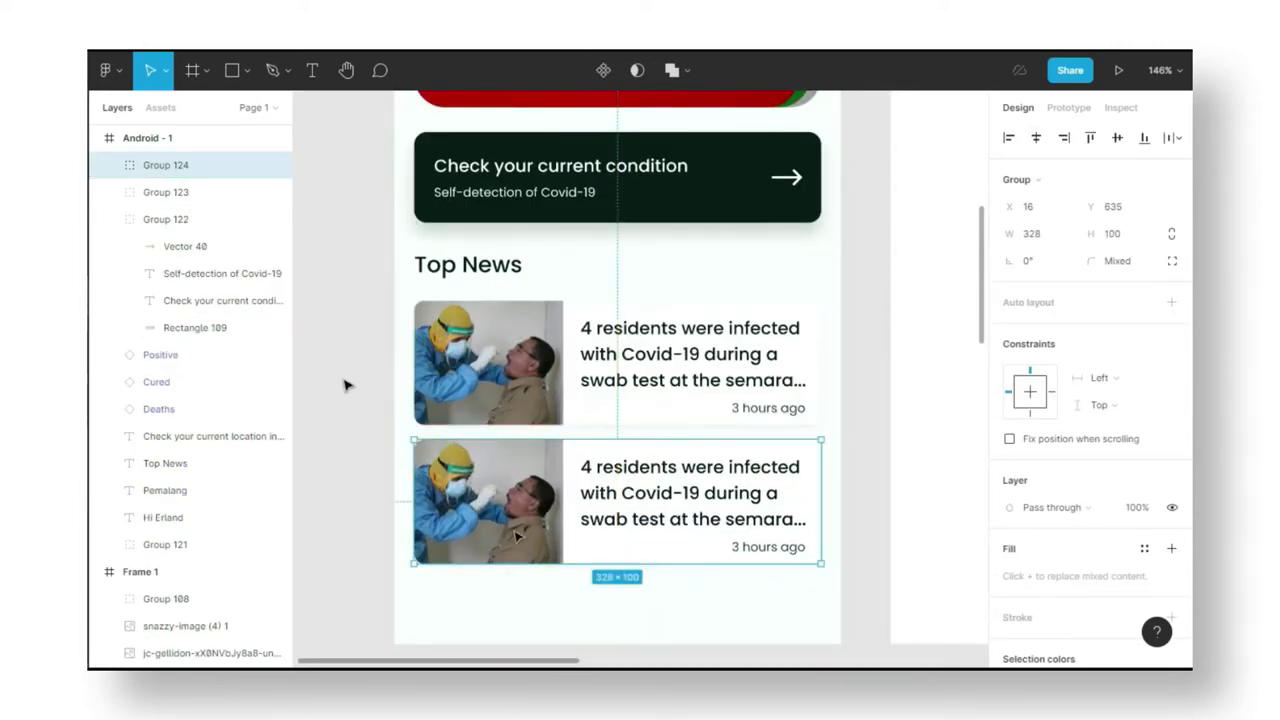
double_click(517, 537)
key(ctrl+v)
scroll(321, 434, up, 1)
drag(321, 434, 332, 428)
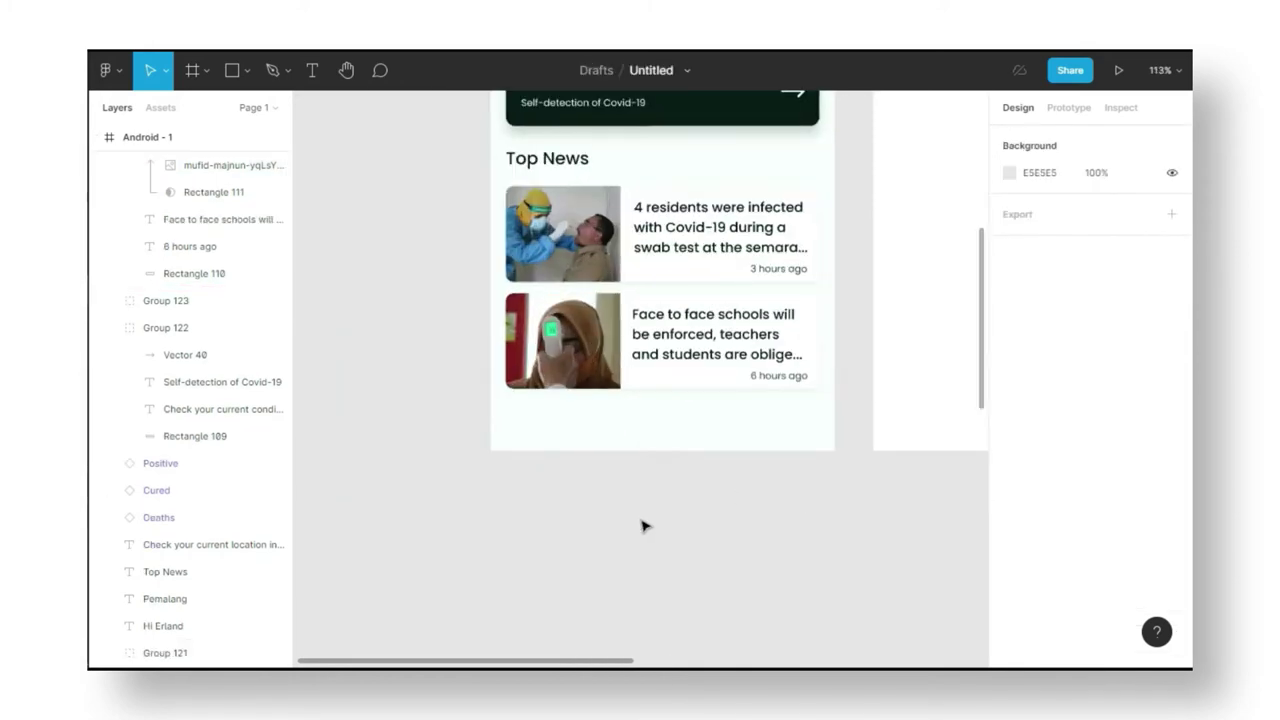
Draw a 360×50 bottom bar beneath the news cards.
key(r)
drag(498, 402, 545, 433)
click(1041, 211)
text(360)
key(Return)
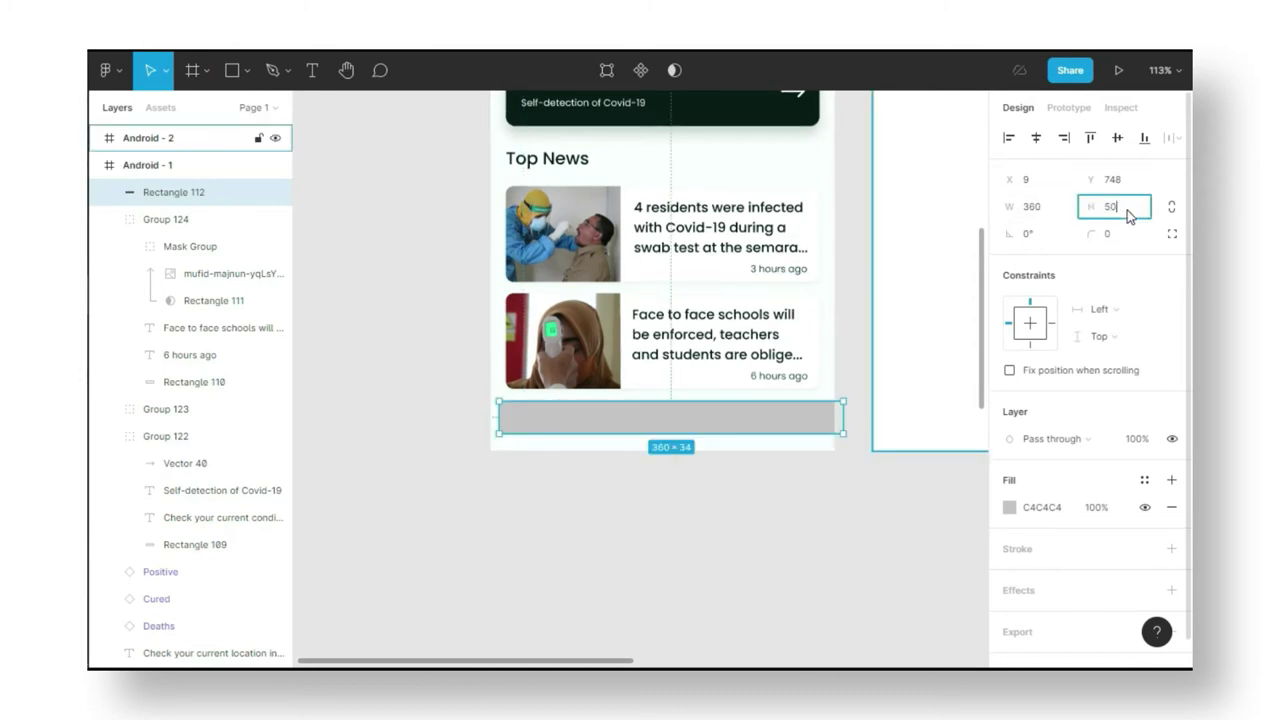
key(Return)
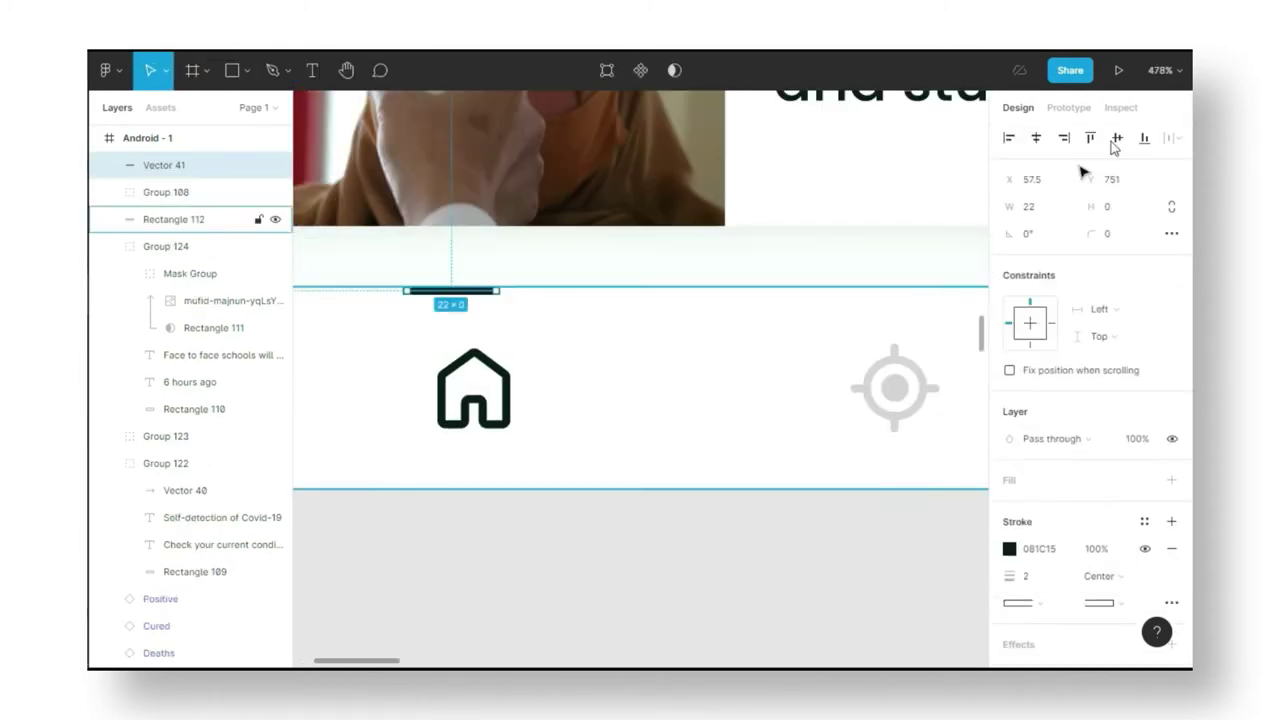
Place the indicator line over the home icon and shape a small trapezoid below it.
drag(492, 292, 516, 288)
drag(426, 294, 516, 327)
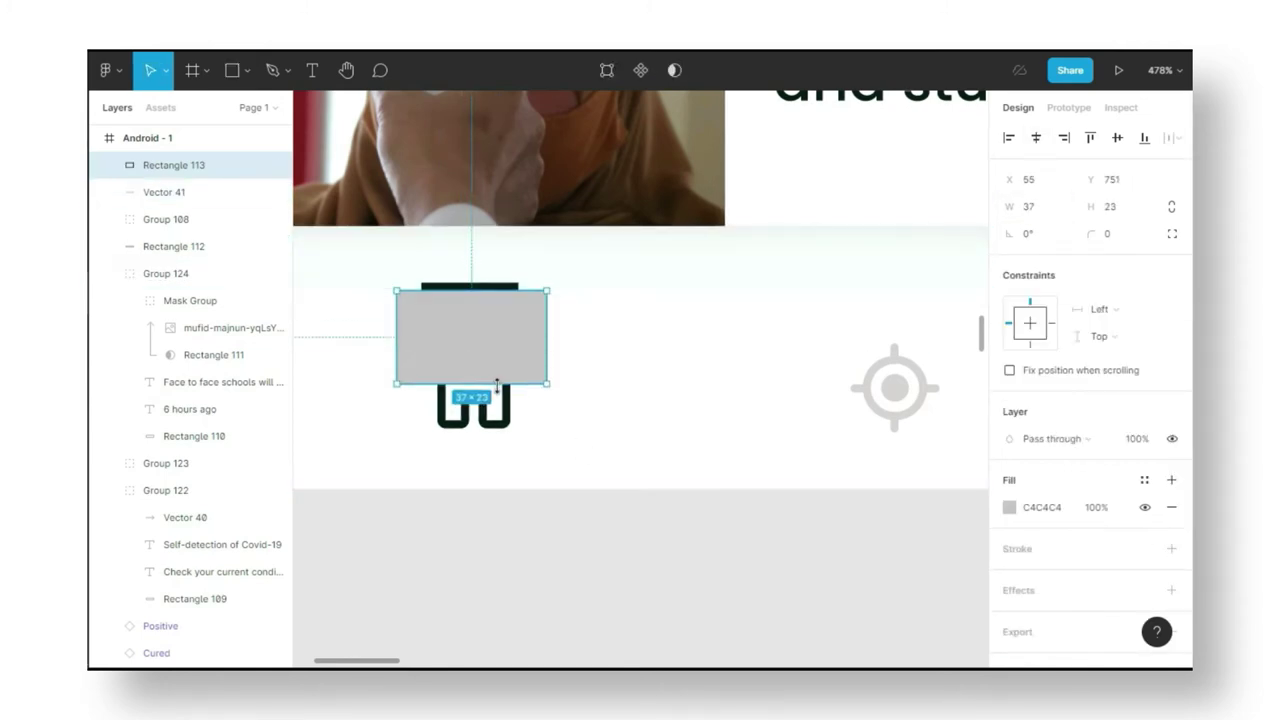
double_click(434, 336)
drag(397, 291, 426, 288)
key(Escape)
Fill the trapezoid with a dark green linear gradient.
key(i)
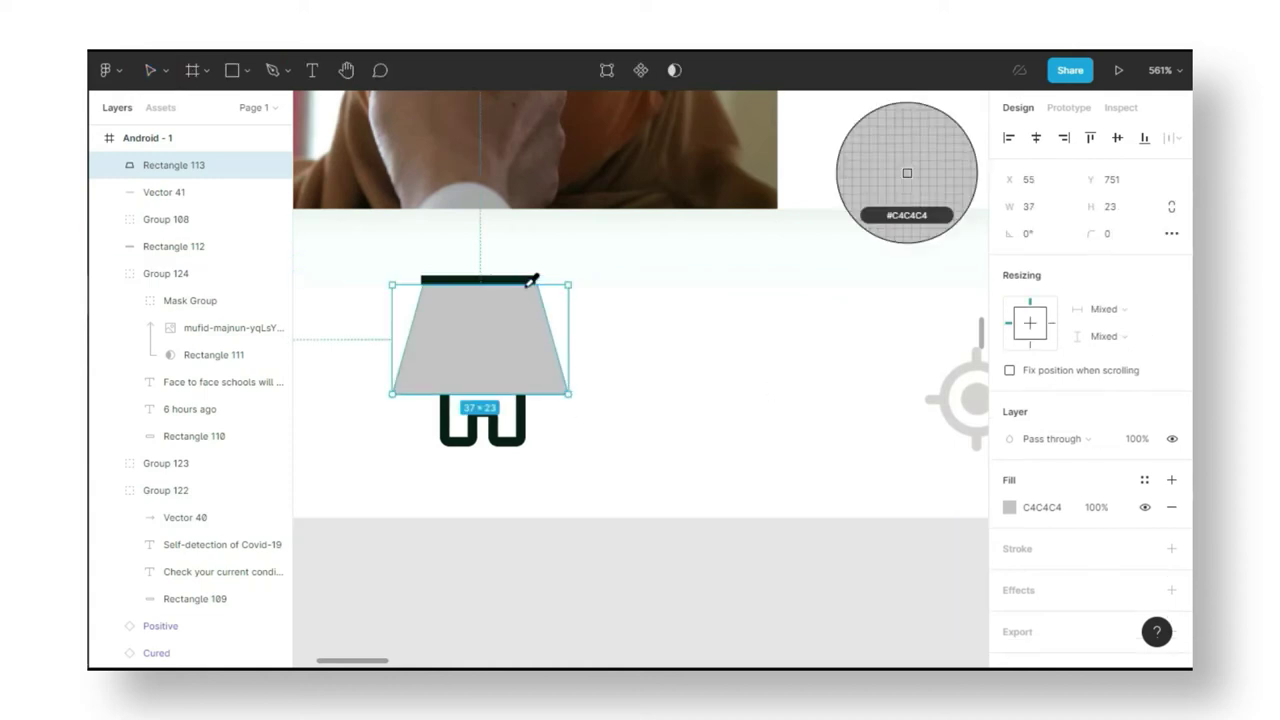
click(478, 279)
click(1009, 507)
click(834, 223)
click(830, 250)
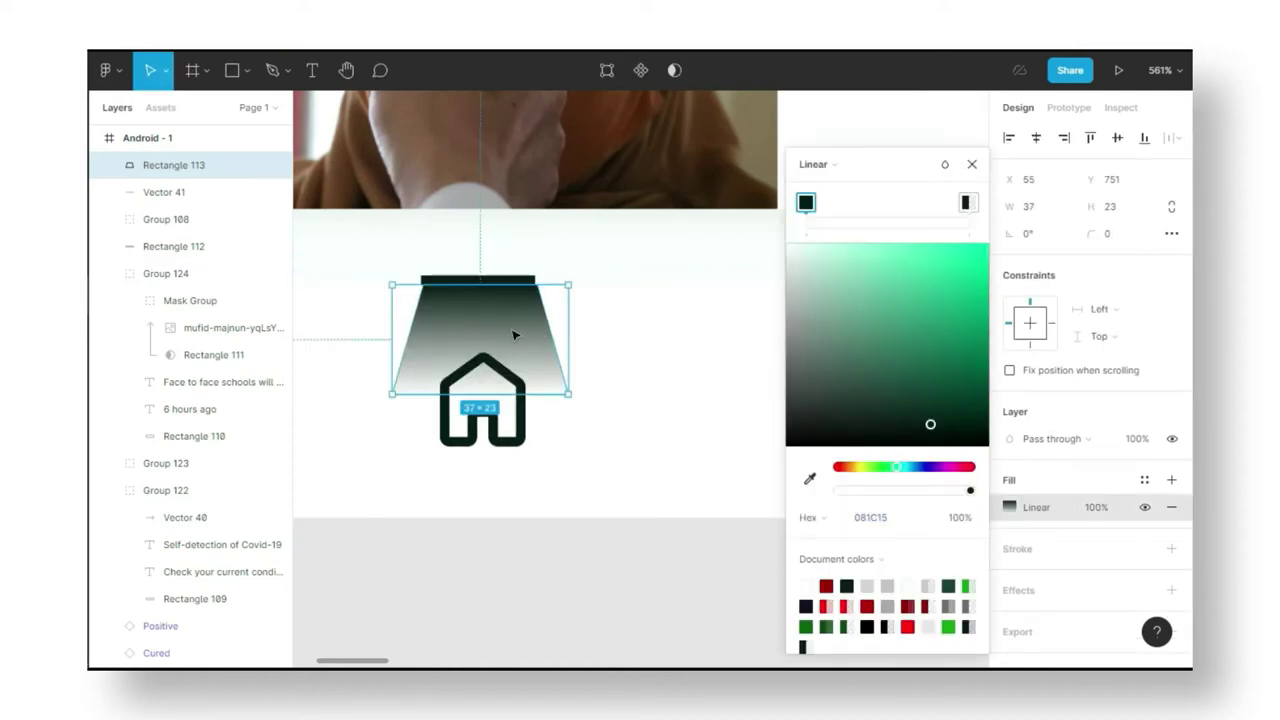
double_click(513, 335)
scroll(513, 335, up, 5)
scroll(700, 350, down, 2)
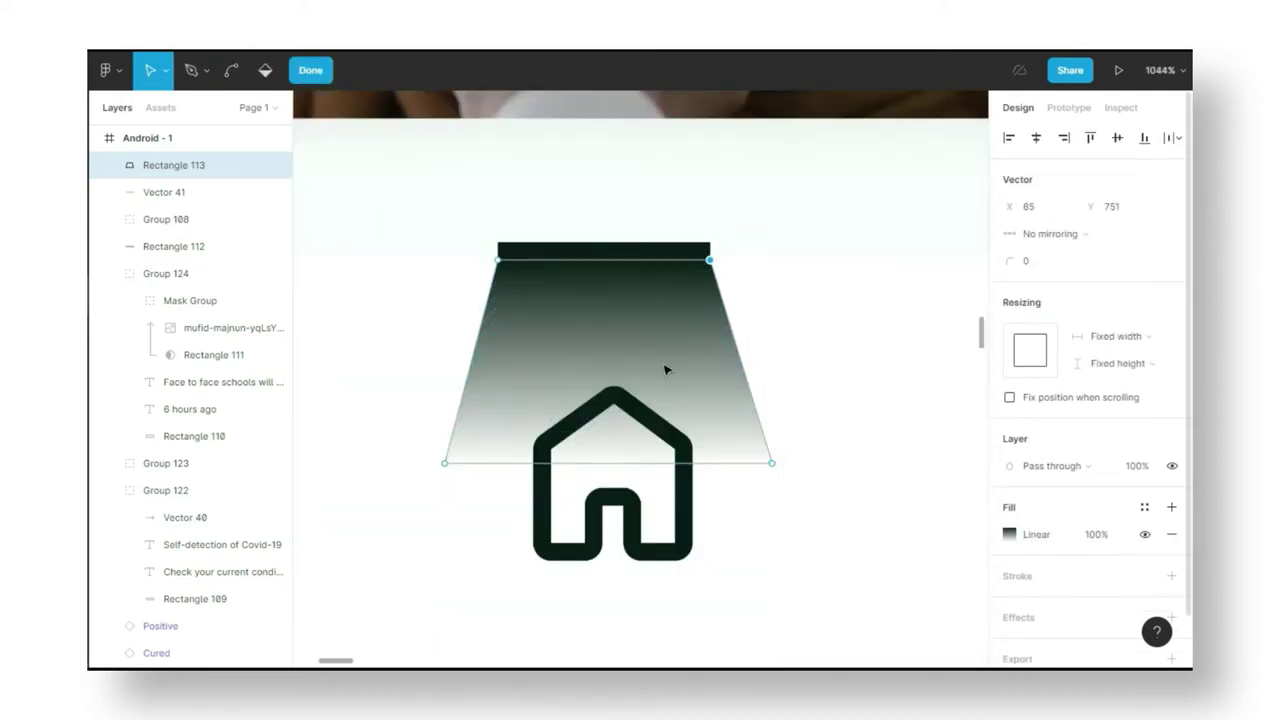
key(Escape)
Run the gradient top to bottom with one stop at 50% opacity.
drag(622, 260, 609, 180)
drag(621, 463, 614, 394)
click(958, 517)
text(50)
key(Return)
Draw a 328×338 frame inside the Android - 2 screen.
click(694, 329)
scroll(545, 650, down, 2)
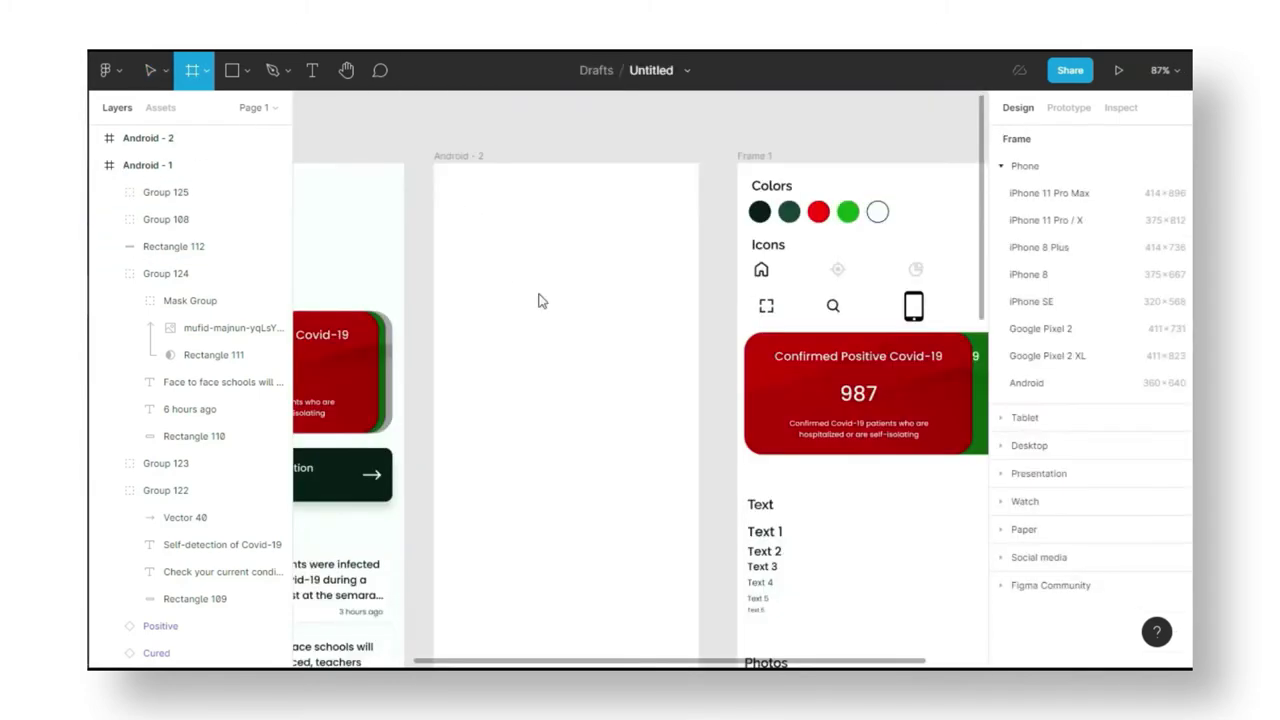
drag(469, 207, 633, 363)
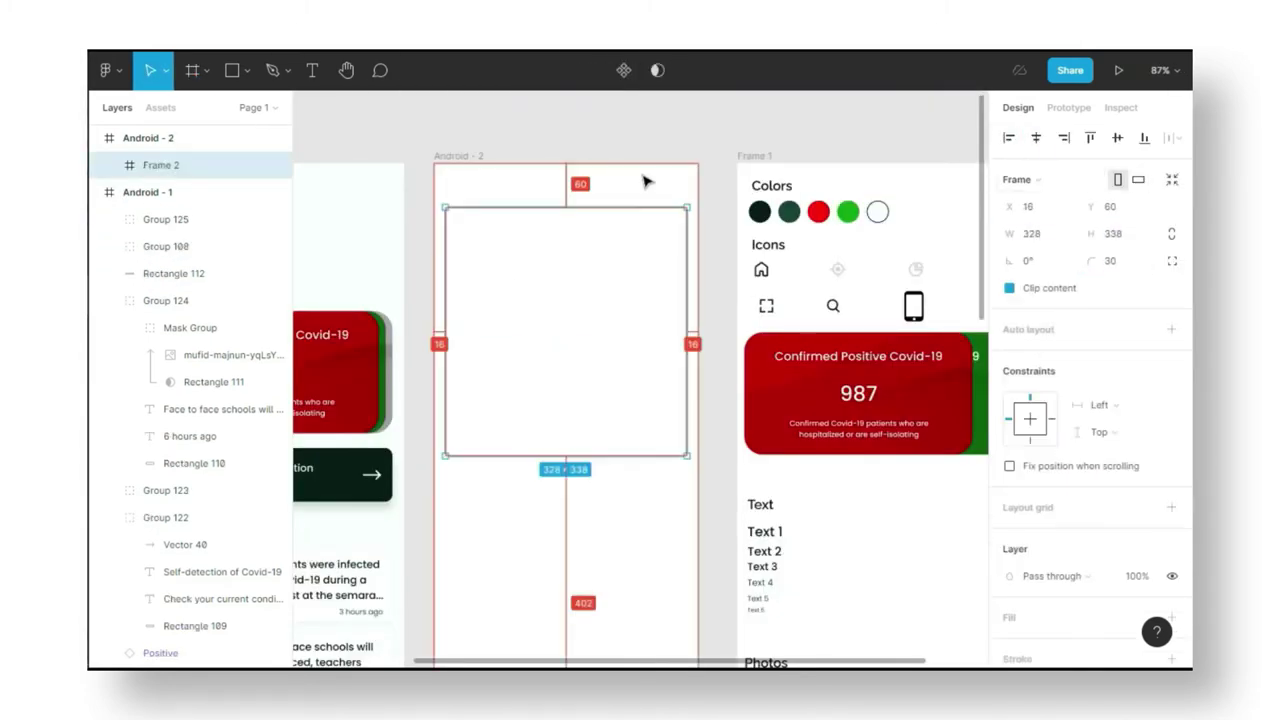
Paste the map into the frame and draw a 288-wide search bar rectangle on it.
key(ctrl+v)
scroll(620, 350, up, 3)
key(r)
drag(485, 211, 569, 255)
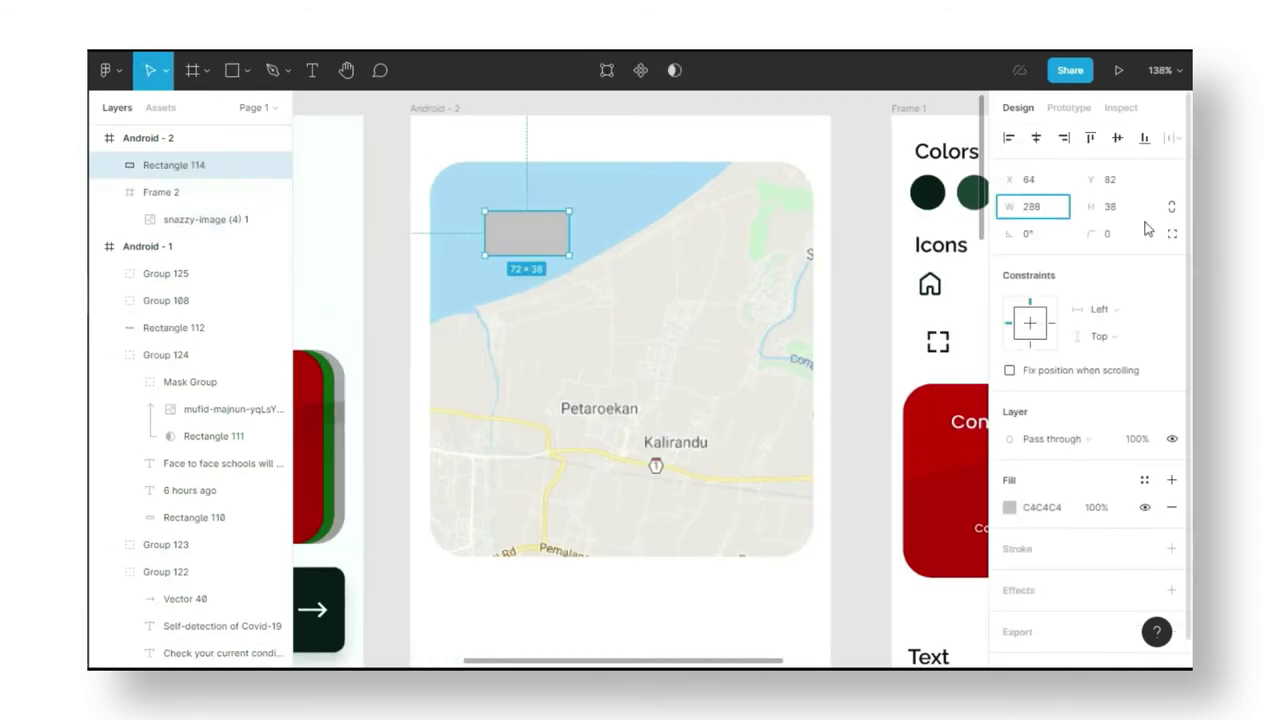
key(Tab)
text(48)
key(Return)
Round the search bar to radius 20, nudge it up, fill it white and add a drop shadow.
shift+click(591, 405)
shift+click(774, 257)
shift+click(757, 234)
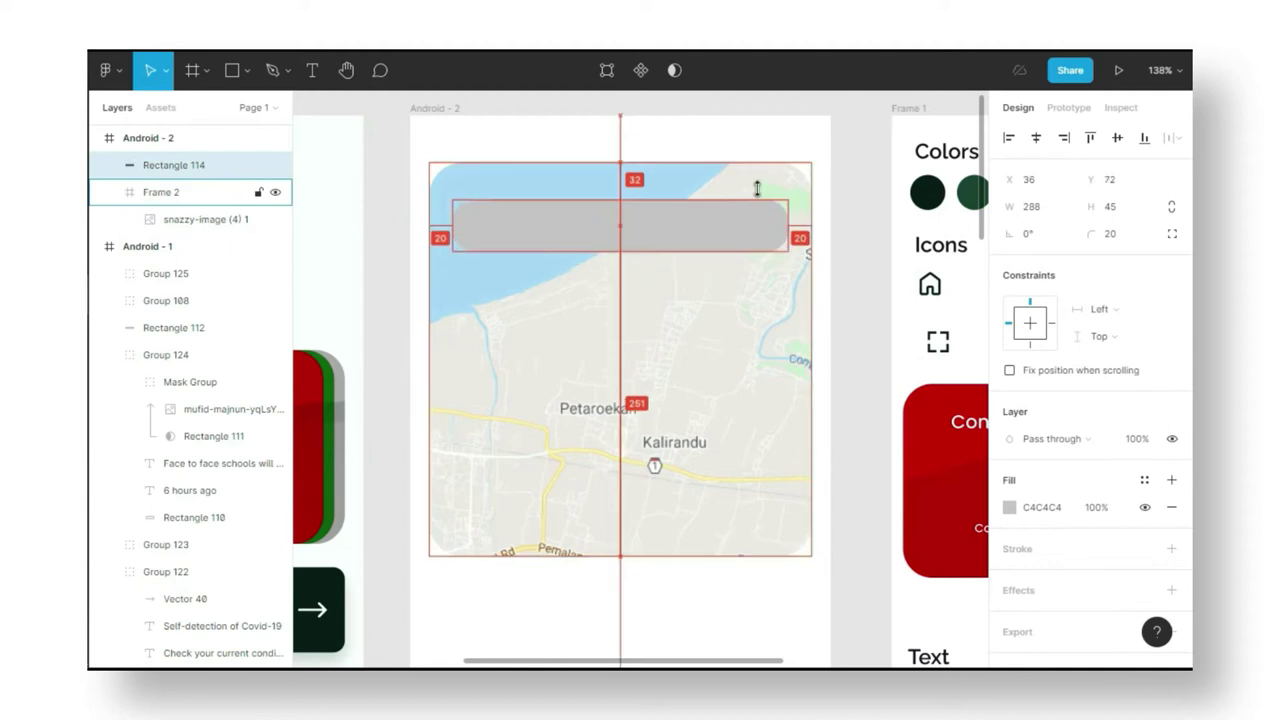
key(shift+Up)
click(811, 132)
scroll(608, 217, up, 1)
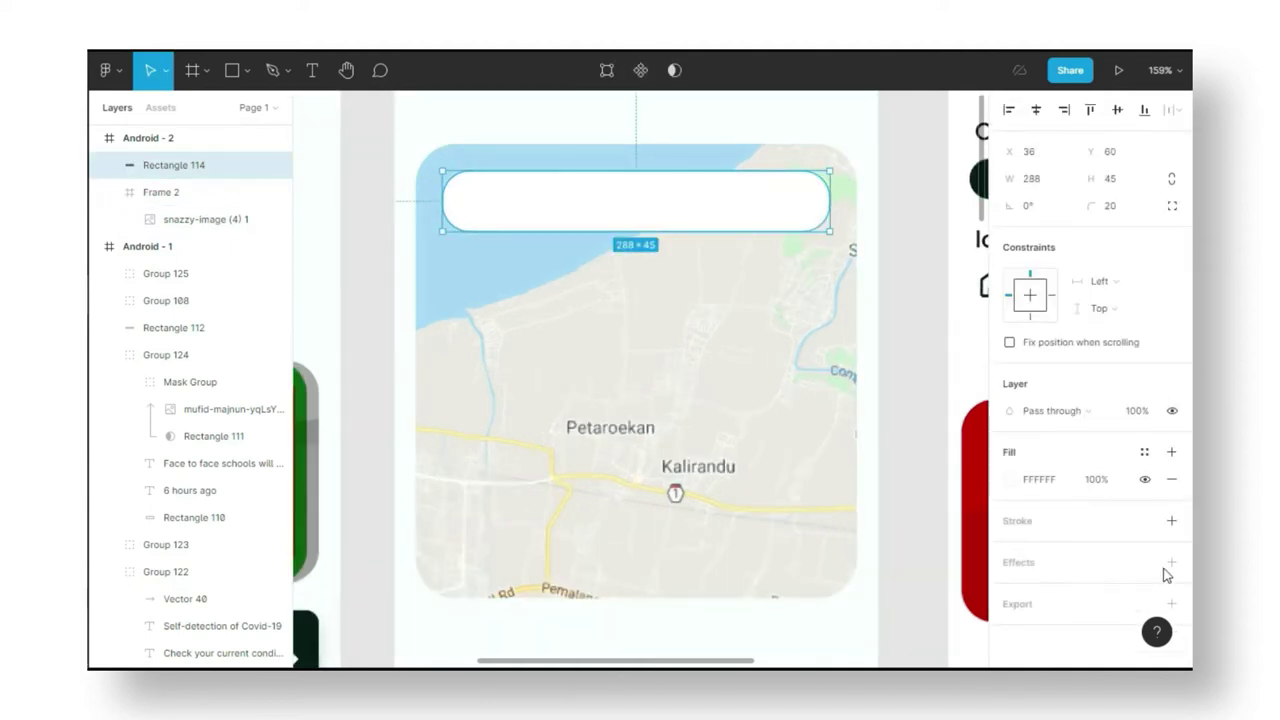
click(1010, 590)
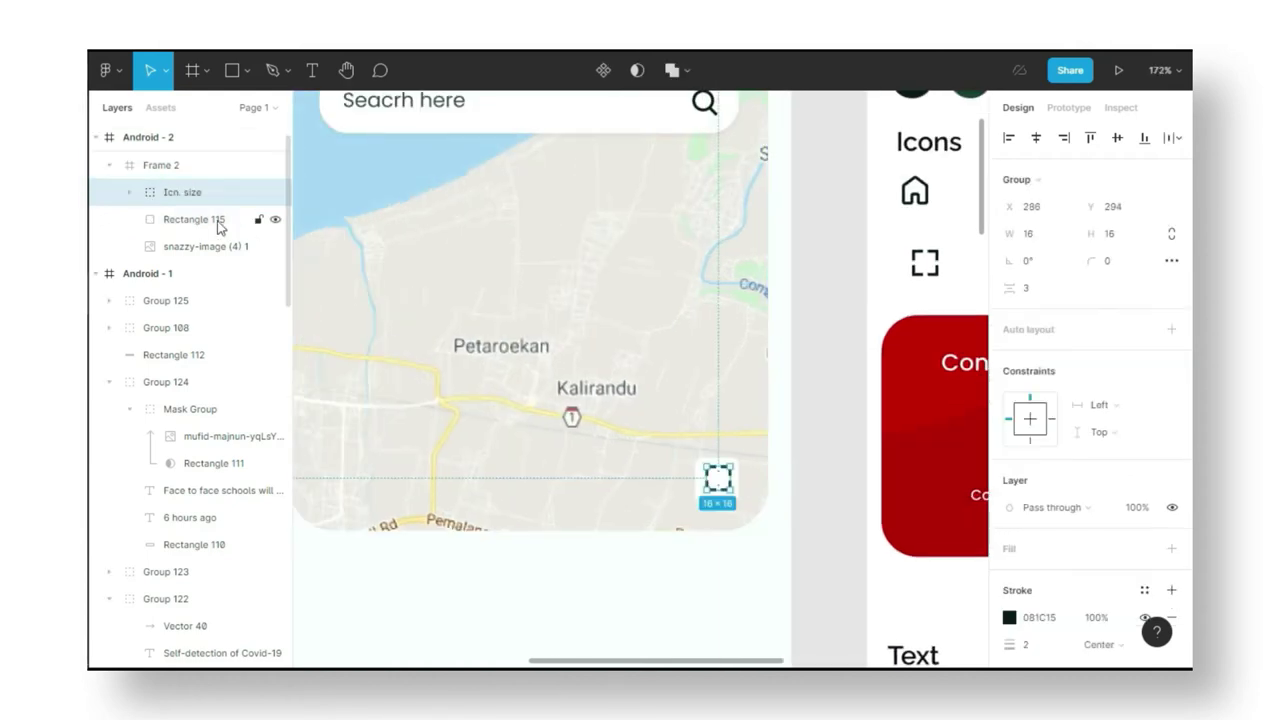
Group the expand icon with its white square and give it a drop shadow.
shift+click(218, 227)
drag(206, 220, 184, 205)
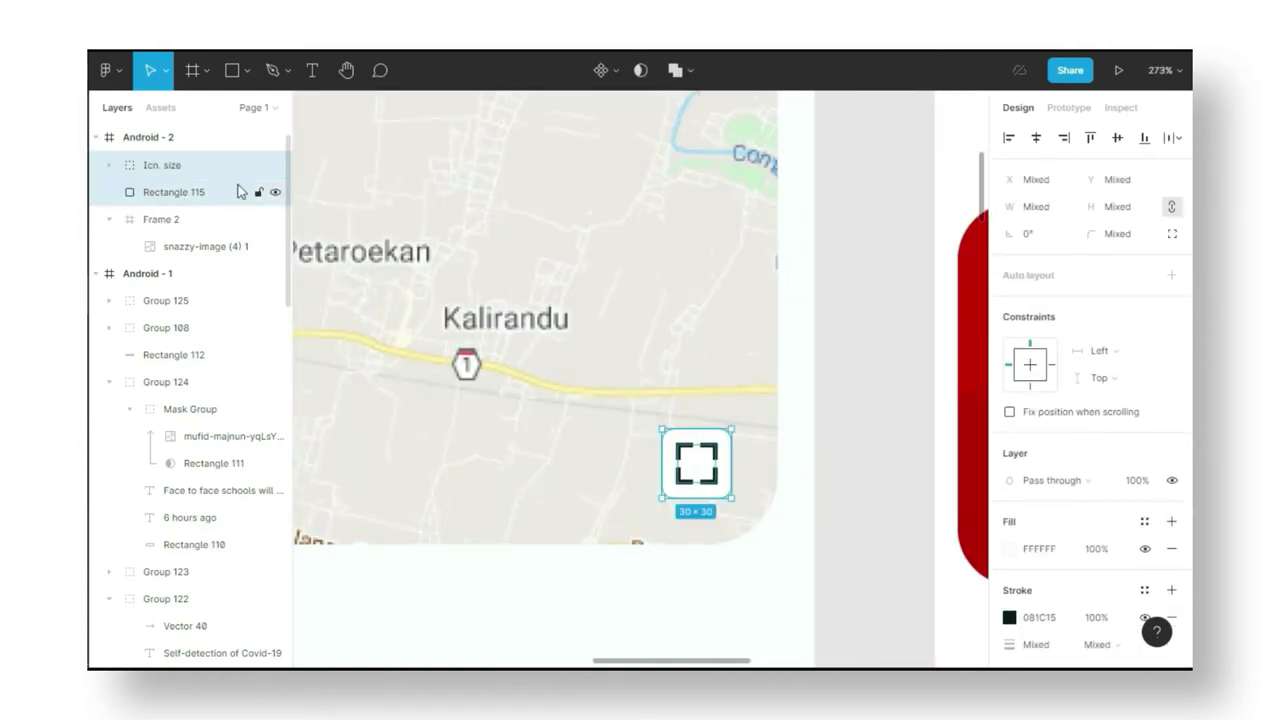
key(ctrl+g)
scroll(1153, 590, down, 3)
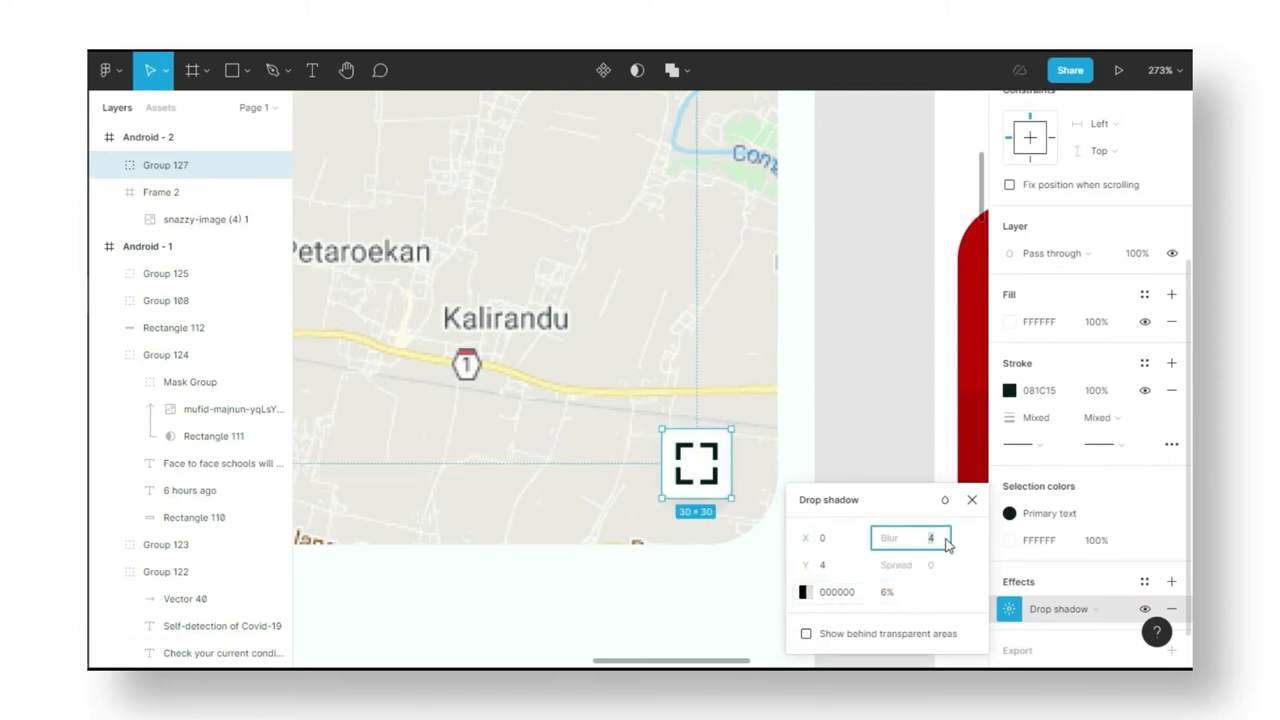
click(888, 405)
Create a 15×15 red 'Infected' legend entry and duplicate it for the Hospital label.
click(1030, 206)
text(15)
key(Return)
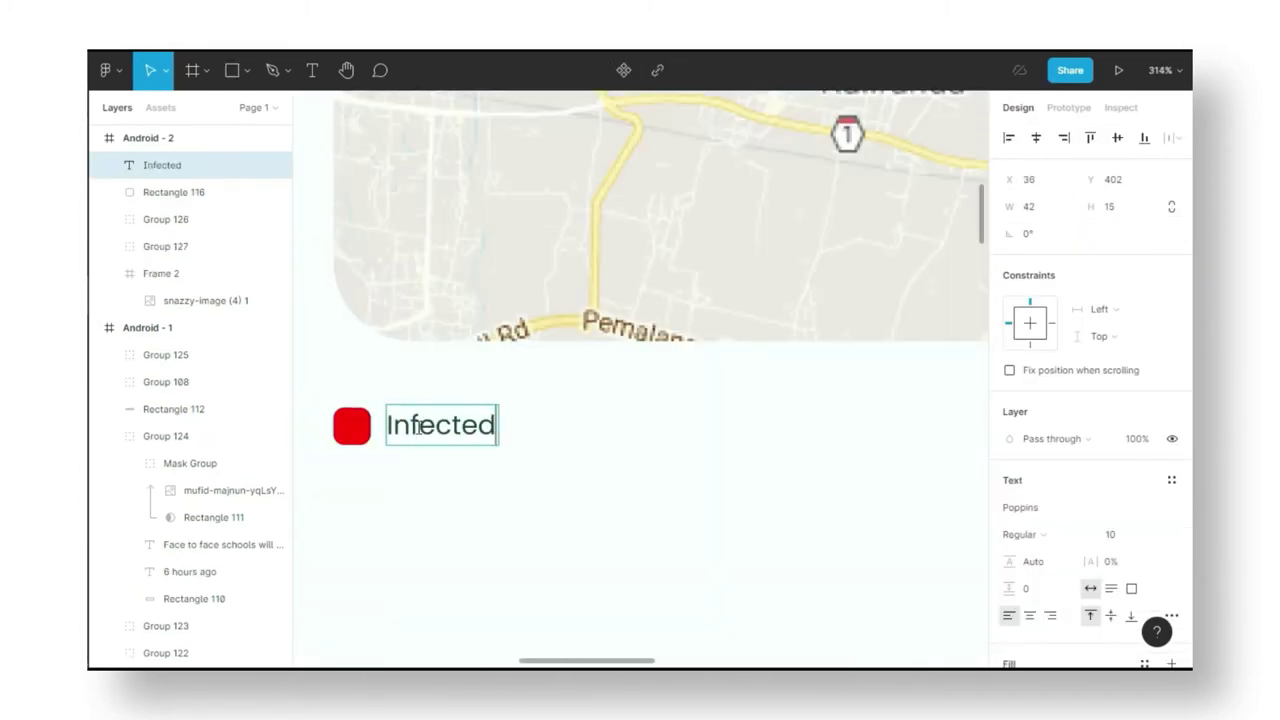
key(Escape)
drag(470, 495, 330, 390)
scroll(463, 349, down, 2)
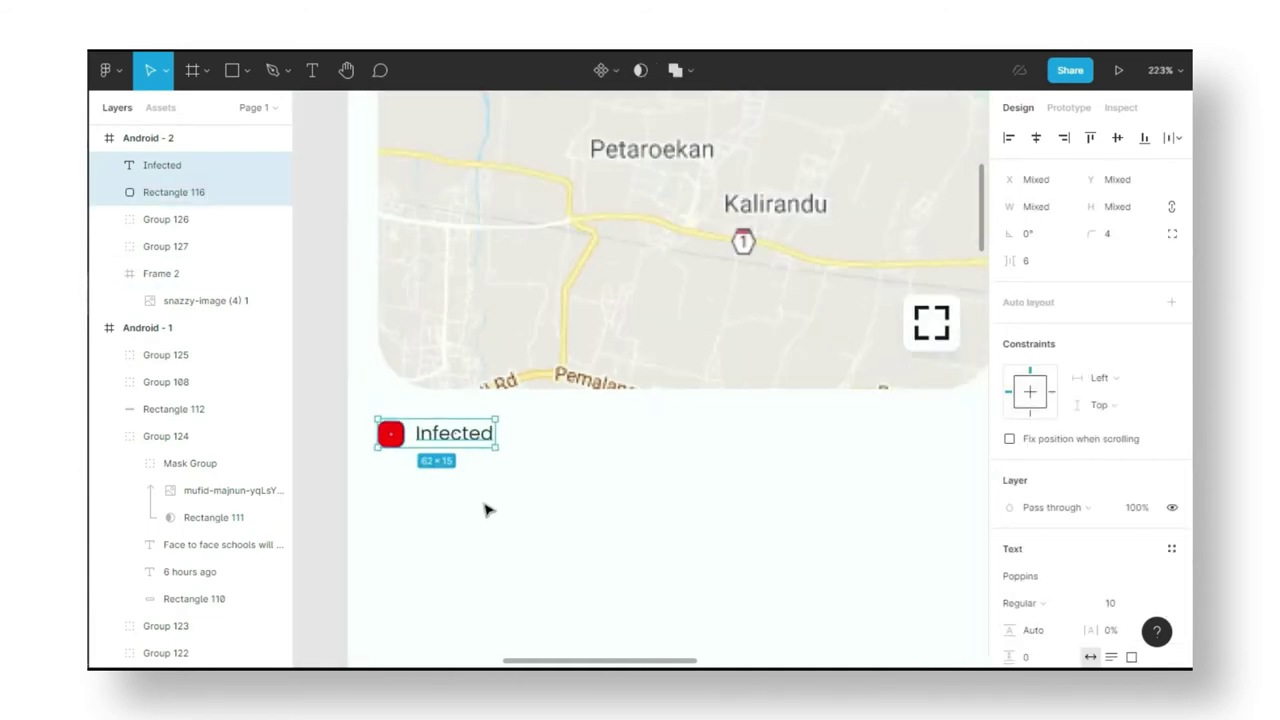
key(ctrl+d)
double_click(613, 436)
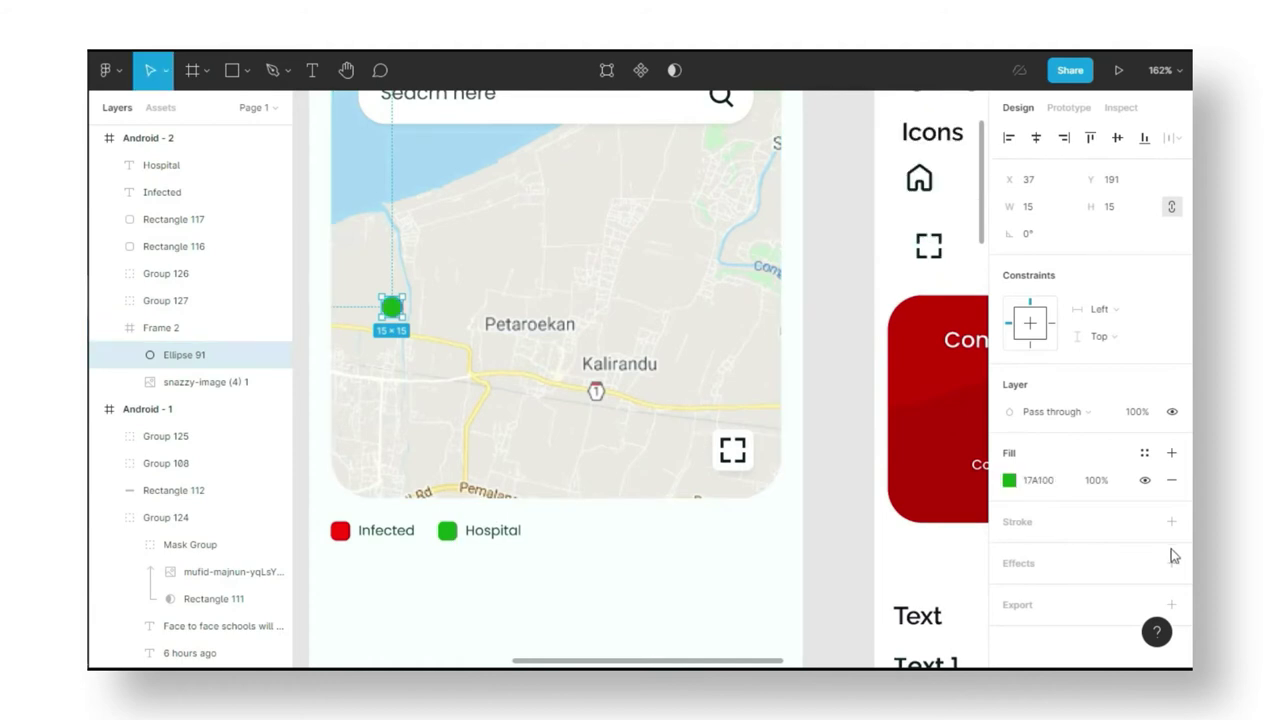
Make a glowing green hospital marker with a layer-blurred copy, group it and duplicate it.
key(ctrl+d)
click(1171, 548)
click(1171, 563)
click(1053, 590)
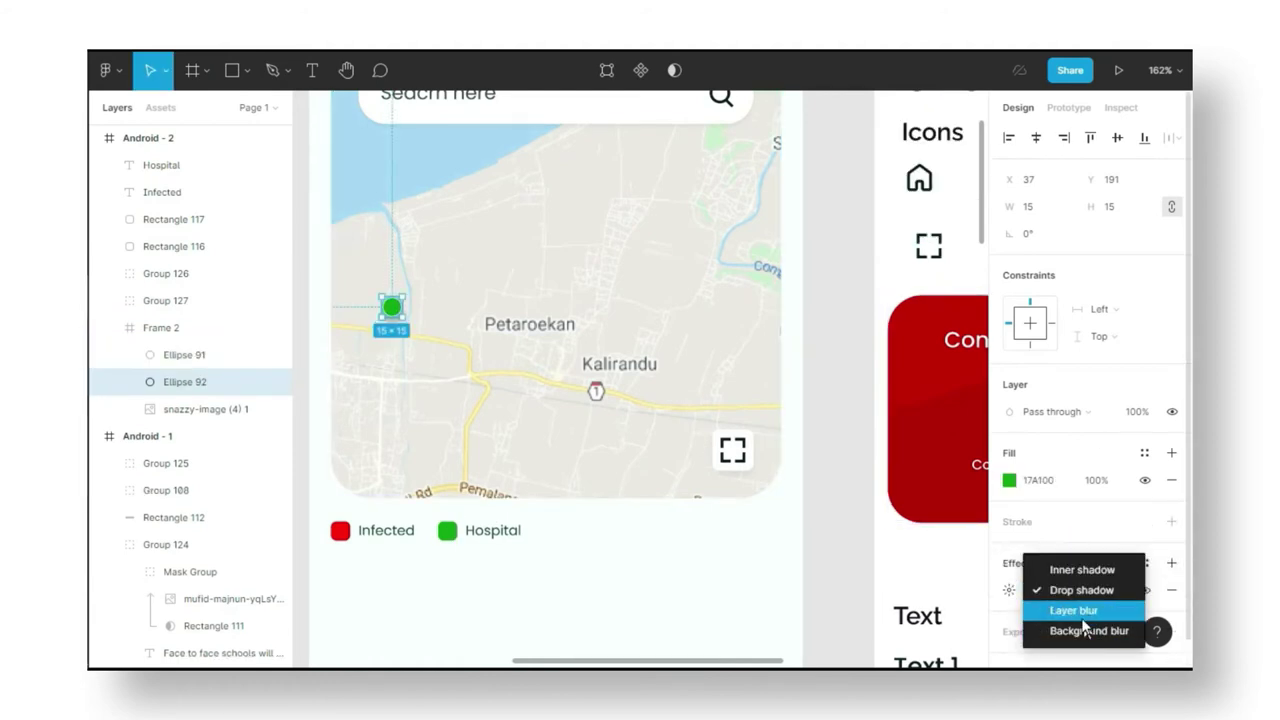
click(1009, 590)
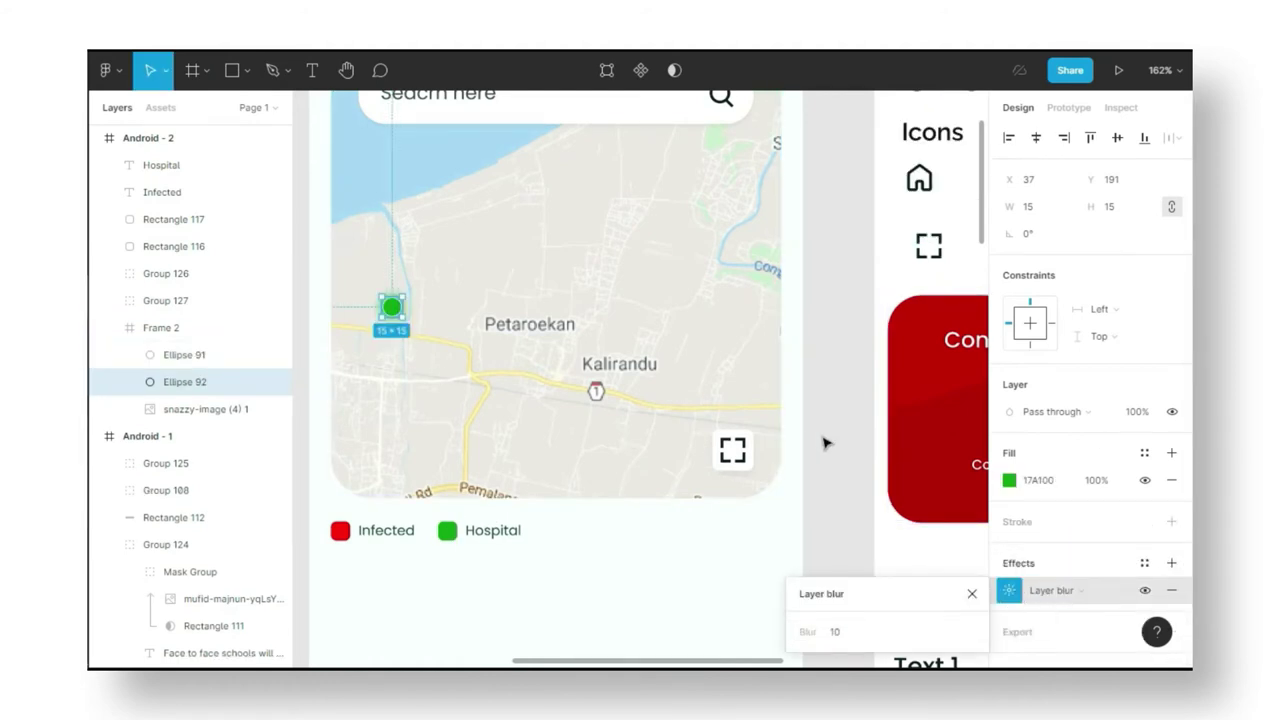
shift+click(180, 355)
key(ctrl+g)
key(ctrl+d)
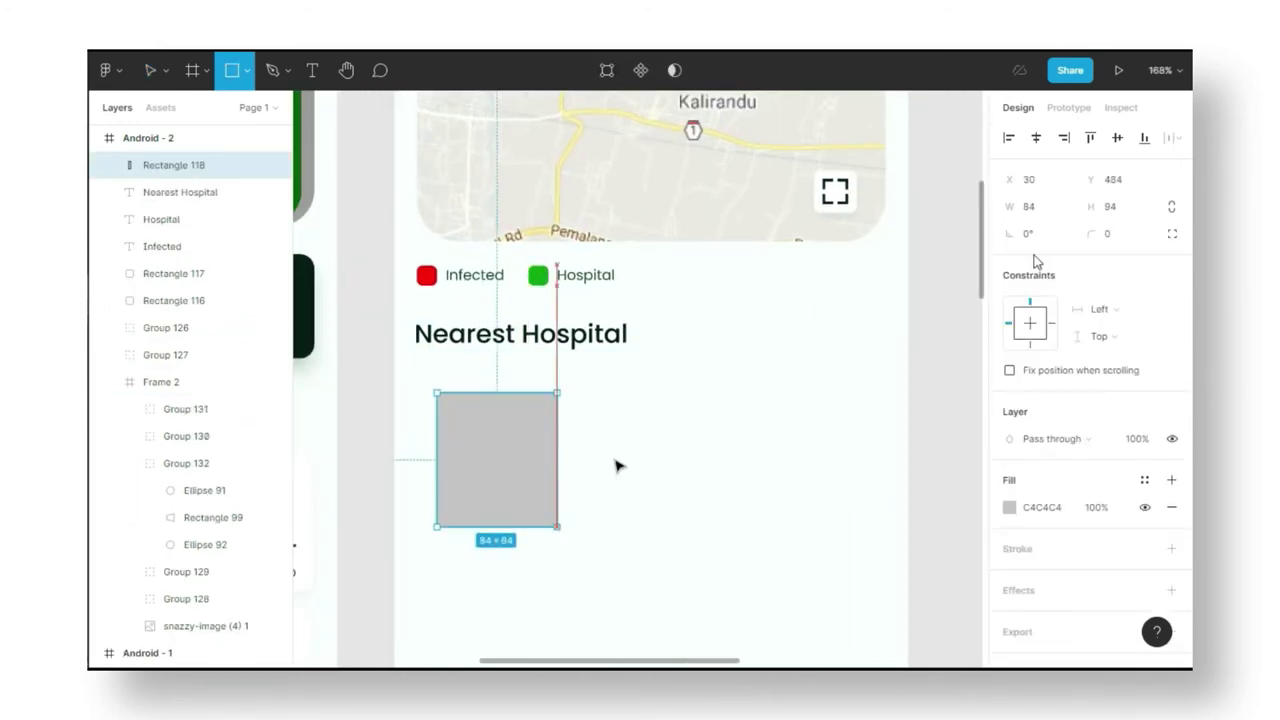
Size the hospital card rectangle to 140×174 and round its corners.
click(1048, 208)
text(140)
click(1110, 206)
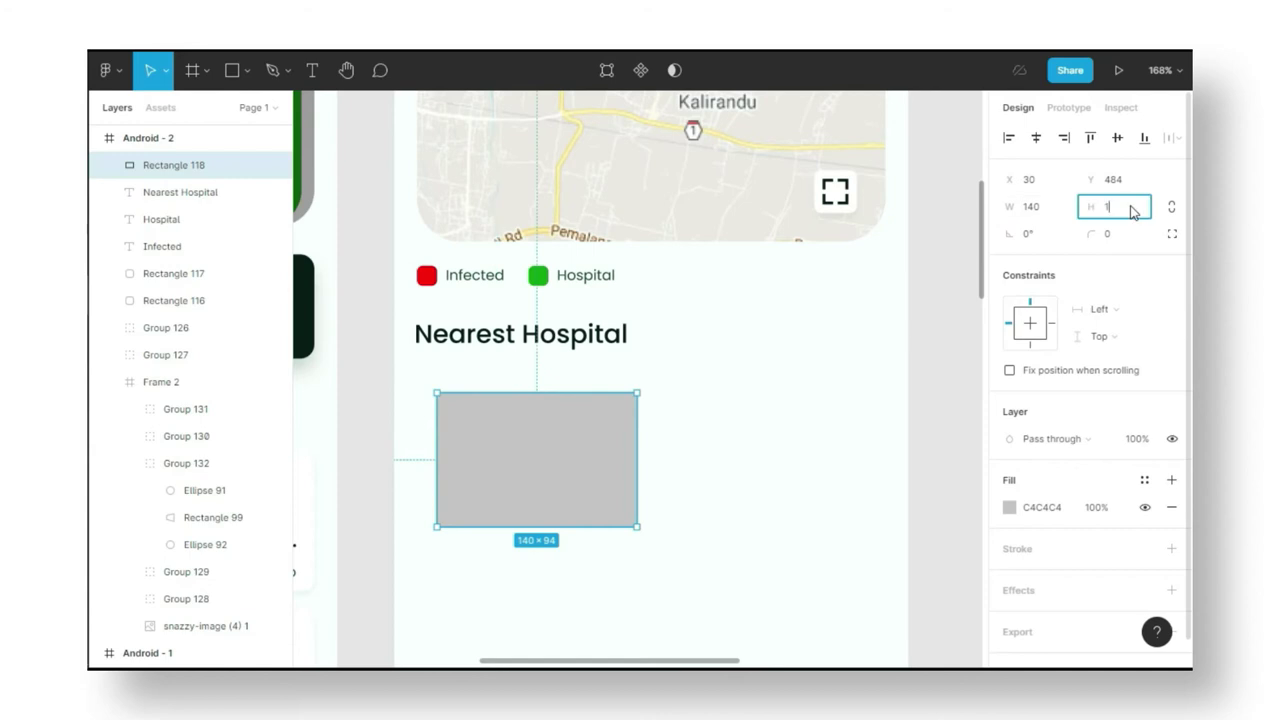
text(174)
click(1008, 137)
scroll(570, 341, down, 2)
key(ctrl+d)
key(ctrl+z)
click(572, 420)
Duplicate the card as a 104-high photo area with separate corner radii.
key(ctrl+d)
click(1110, 206)
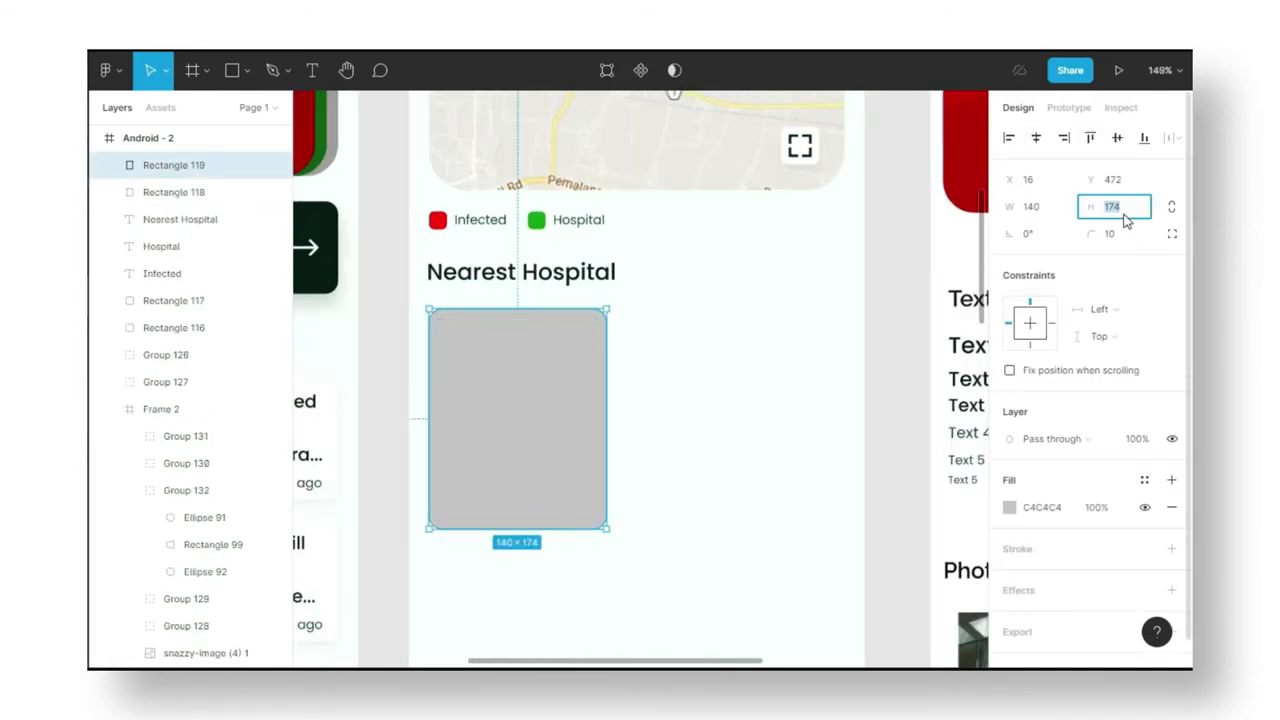
text(104)
click(1172, 233)
click(1086, 257)
key(Escape)
Give the card background a white FFFFFF fill and a drop shadow.
click(545, 496)
click(1066, 506)
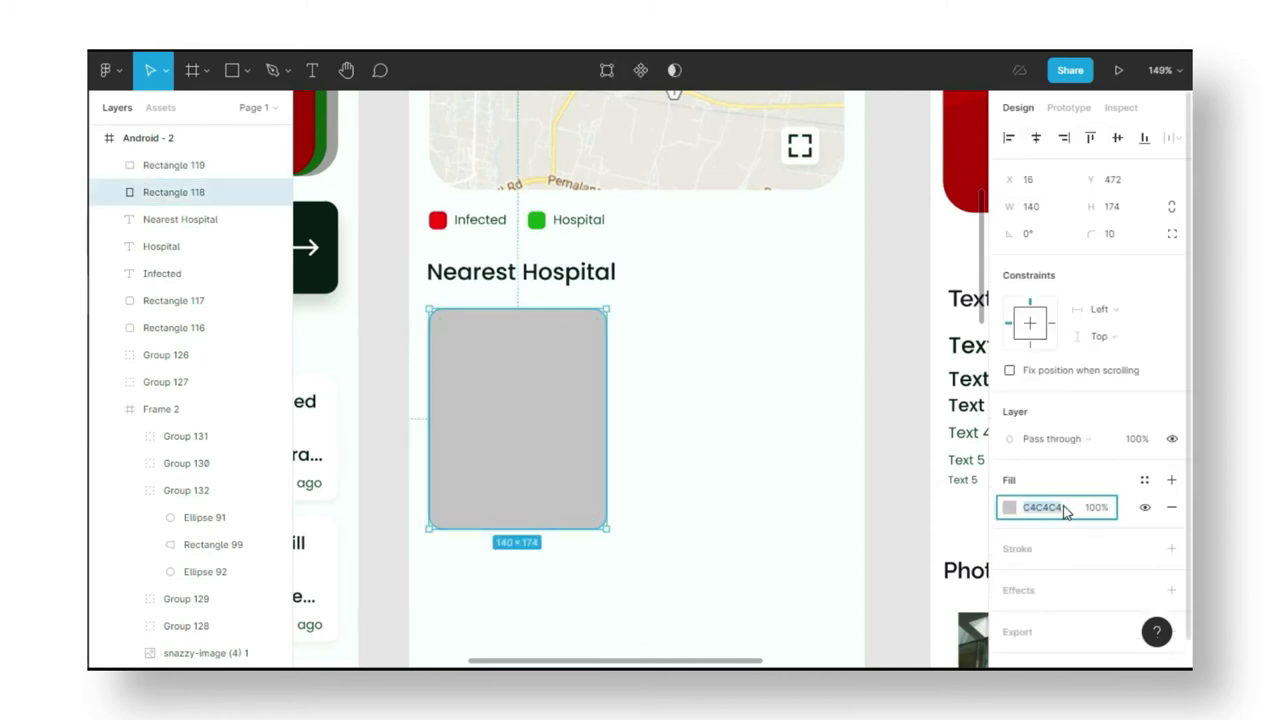
text(FFFFFF)
click(906, 477)
scroll(583, 448, down, 2)
click(583, 448)
click(1171, 590)
click(1009, 617)
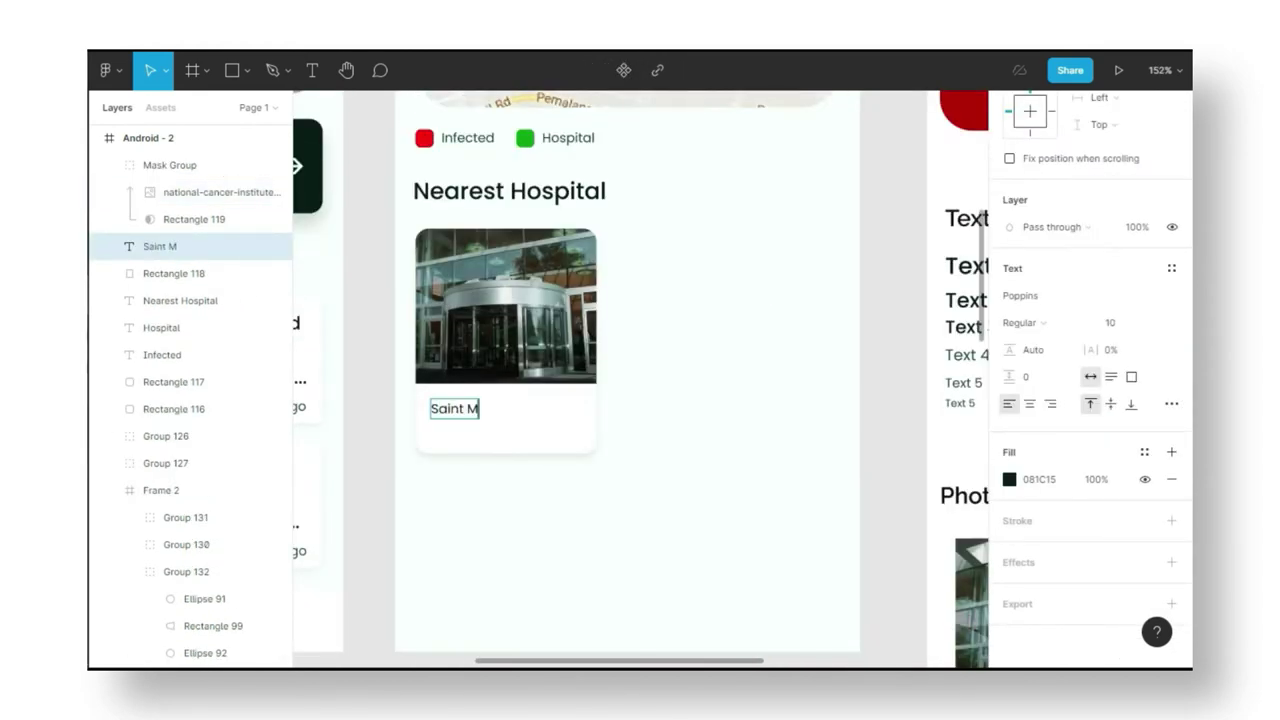
text(ary Hospital)
Duplicate the hospital name text into a smaller travel-time label.
scroll(503, 470, up, 3)
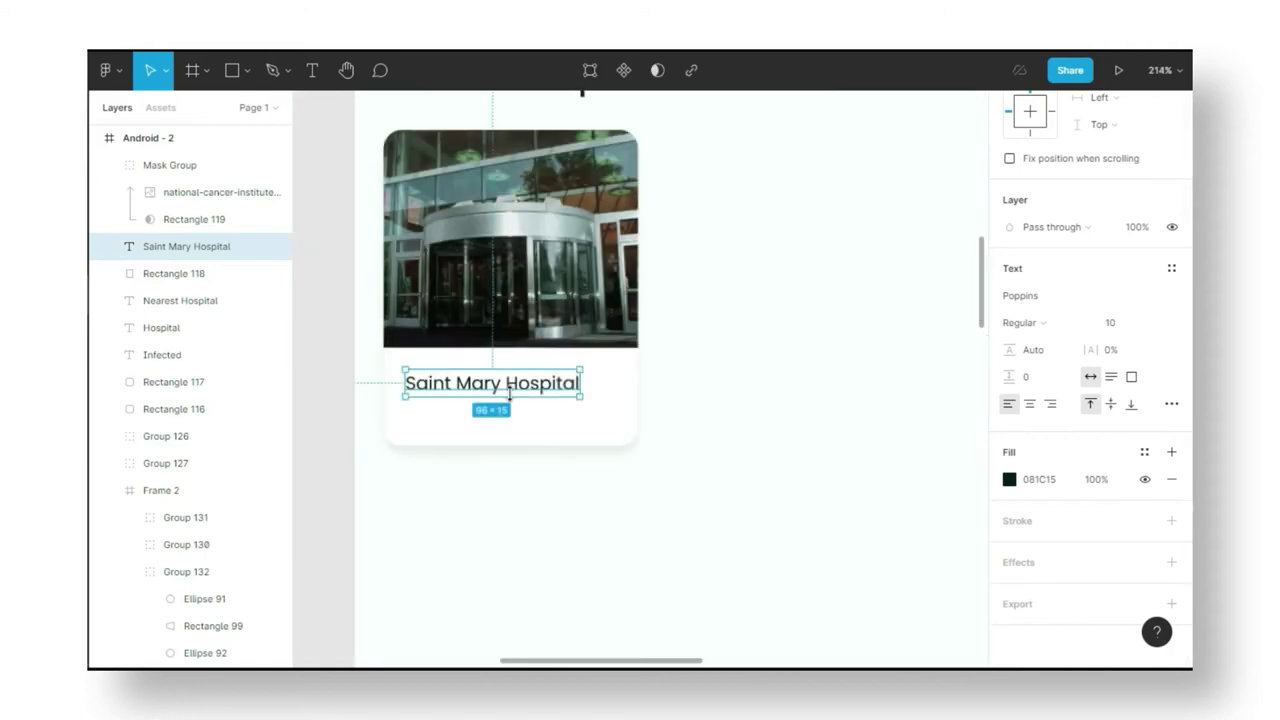
key(ctrl+d)
key(Return)
key(BackSpace)
click(1118, 323)
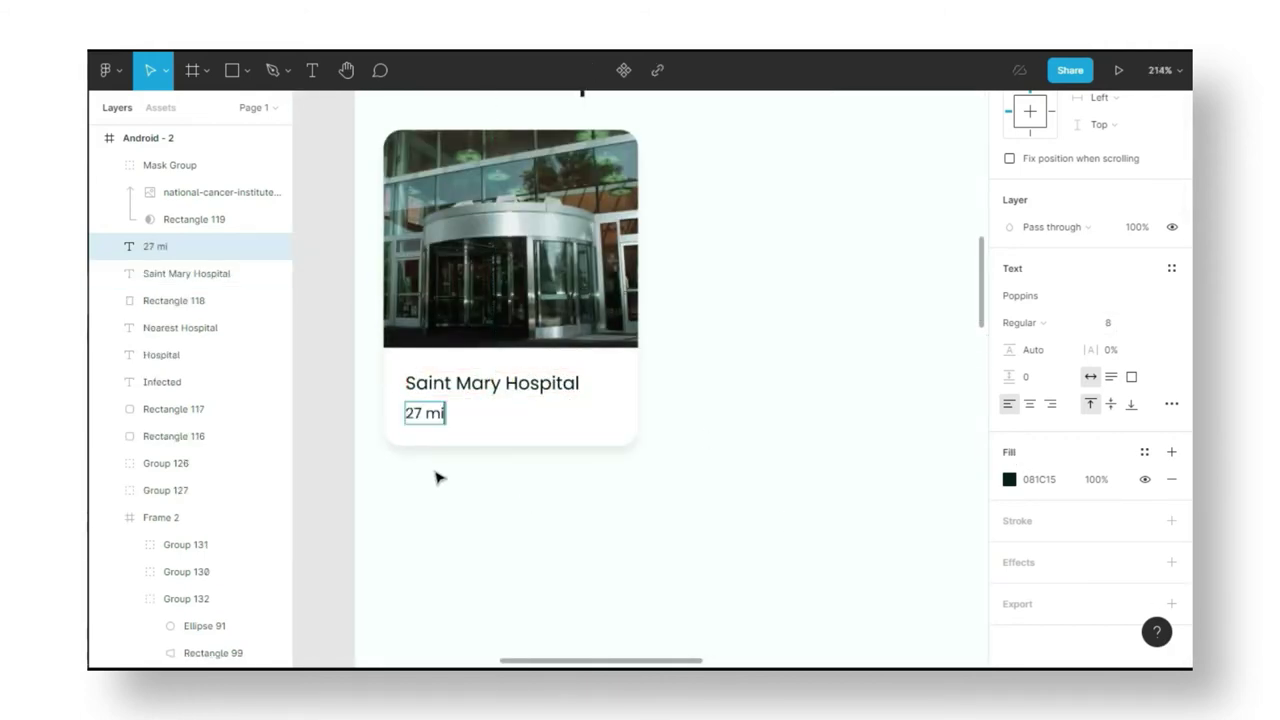
text(n)
key(Escape)
scroll(437, 478, down, 2)
Copy the hospital card to the right twice and paste a new photo into a copy.
key(ctrl+d)
drag(517, 400, 745, 400)
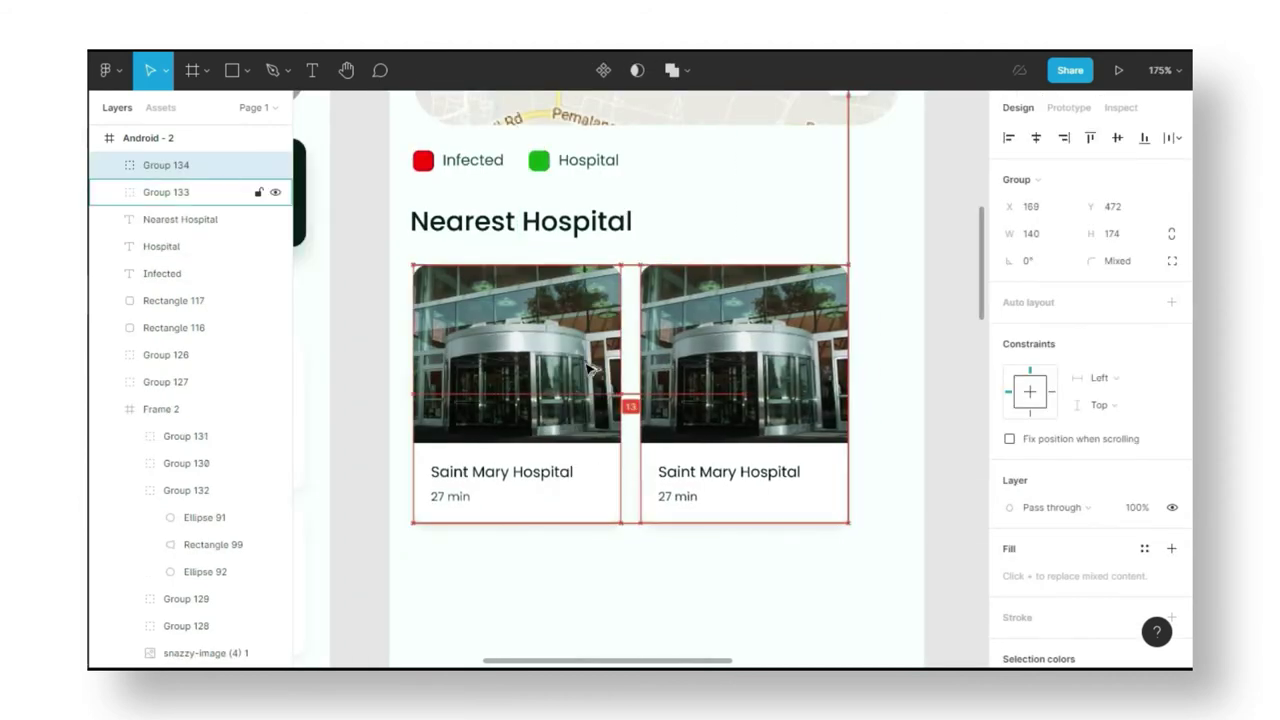
key(ctrl+d)
scroll(590, 370, down, 3)
key(ctrl+v)
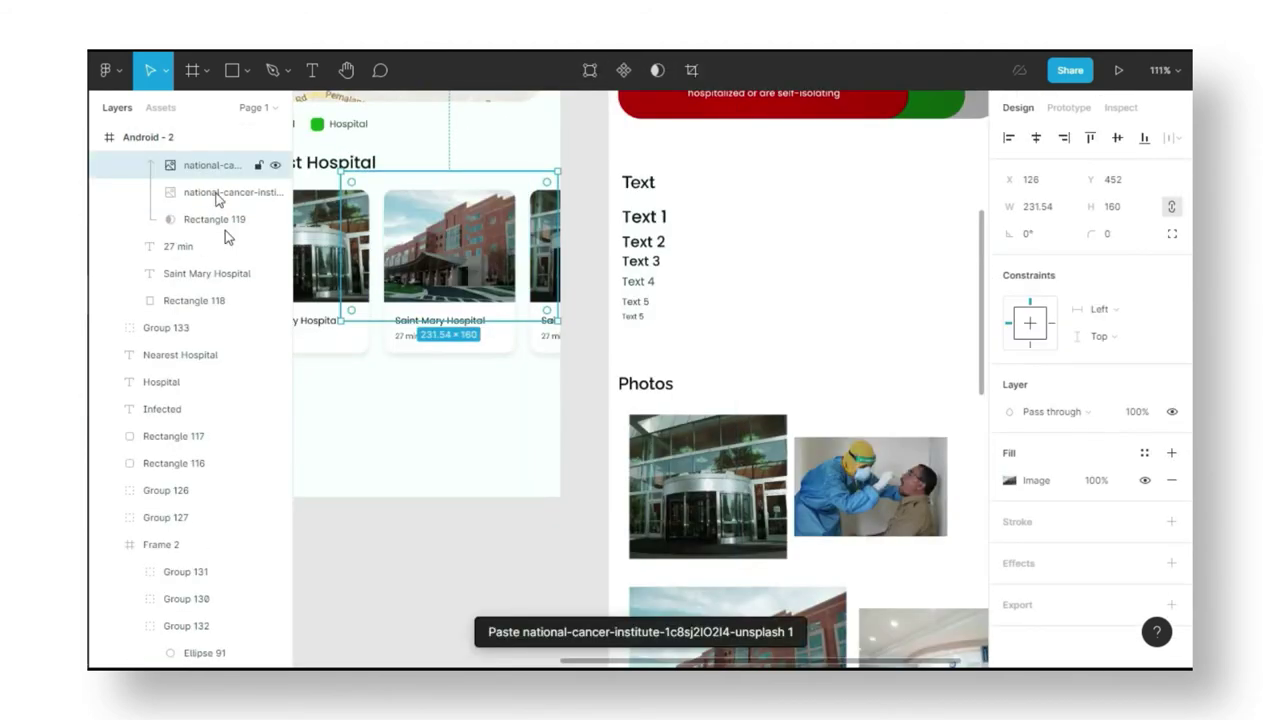
Replace the second card's name with Siaga Medika Hospital and update its travel time.
click(220, 192)
scroll(523, 371, up, 2)
double_click(430, 314)
key(Return)
key(BackSpace)
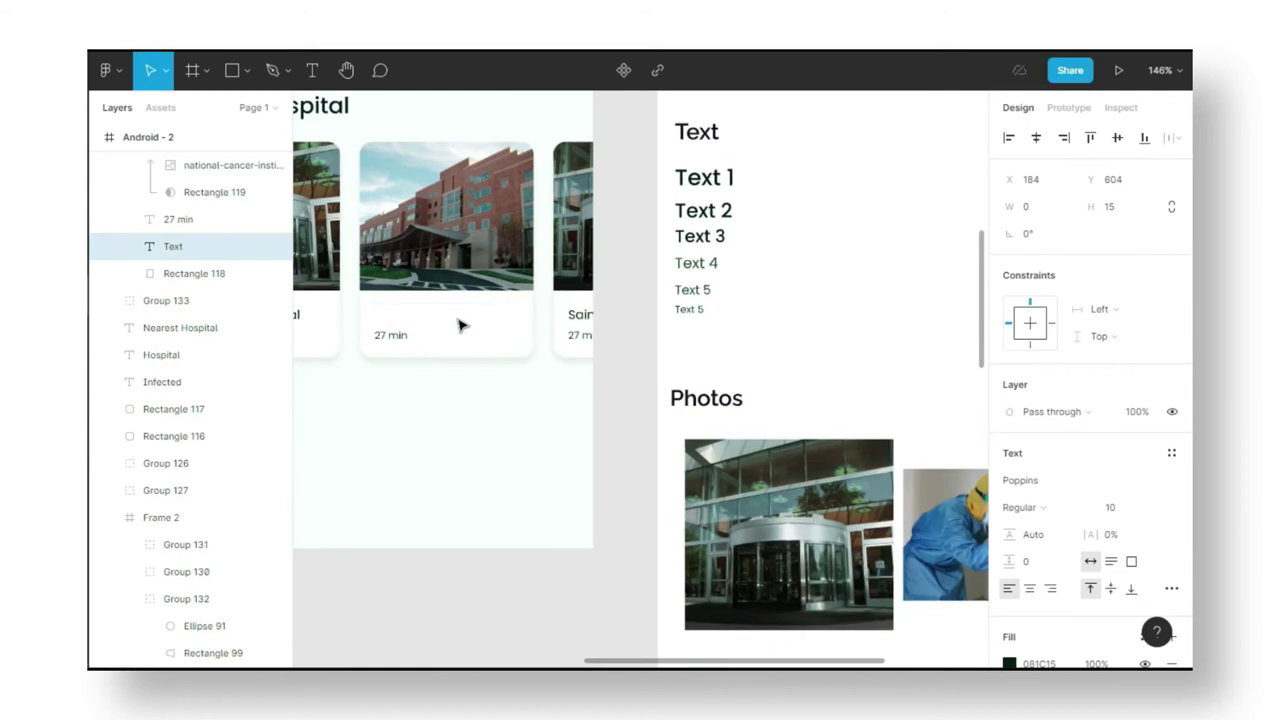
double_click(386, 335)
key(BackSpace)
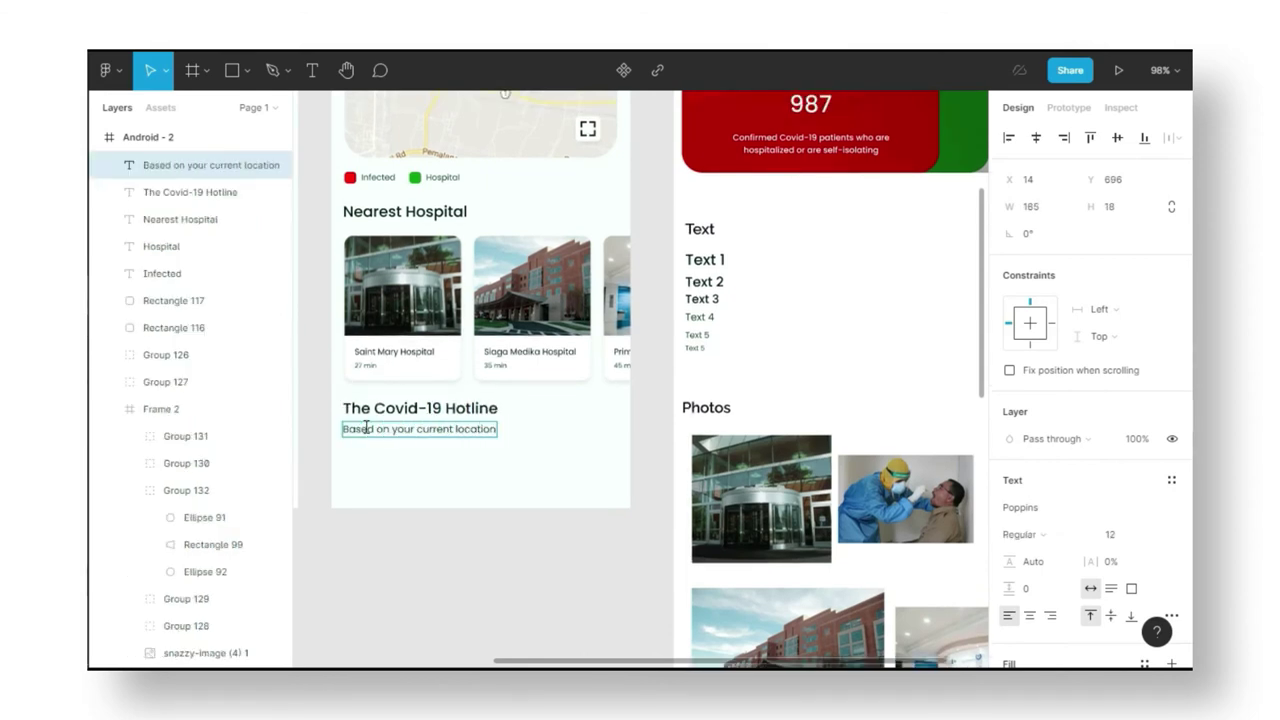
Make the hotline card rectangle 328×66 with corner radius 10.
text(328)
click(1110, 206)
text(66)
click(1115, 234)
text(10)
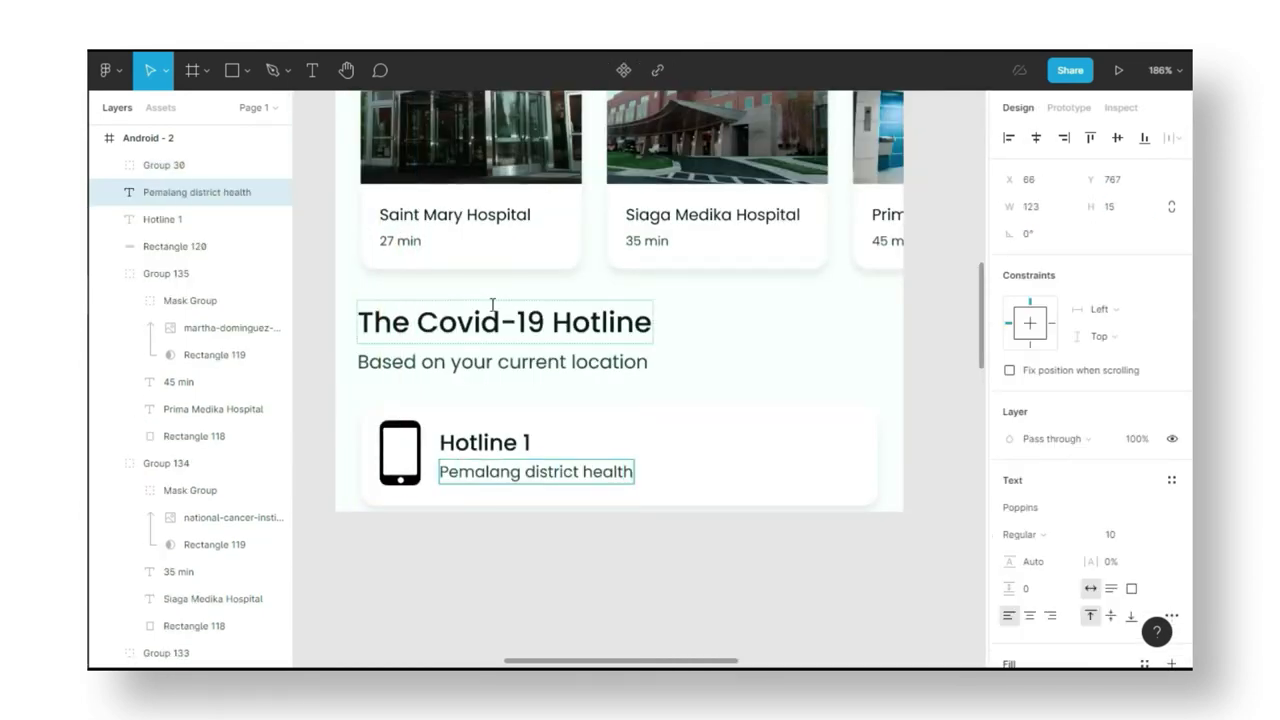
Add the phone number text box and paste the navigation bar into this screen.
click(858, 447)
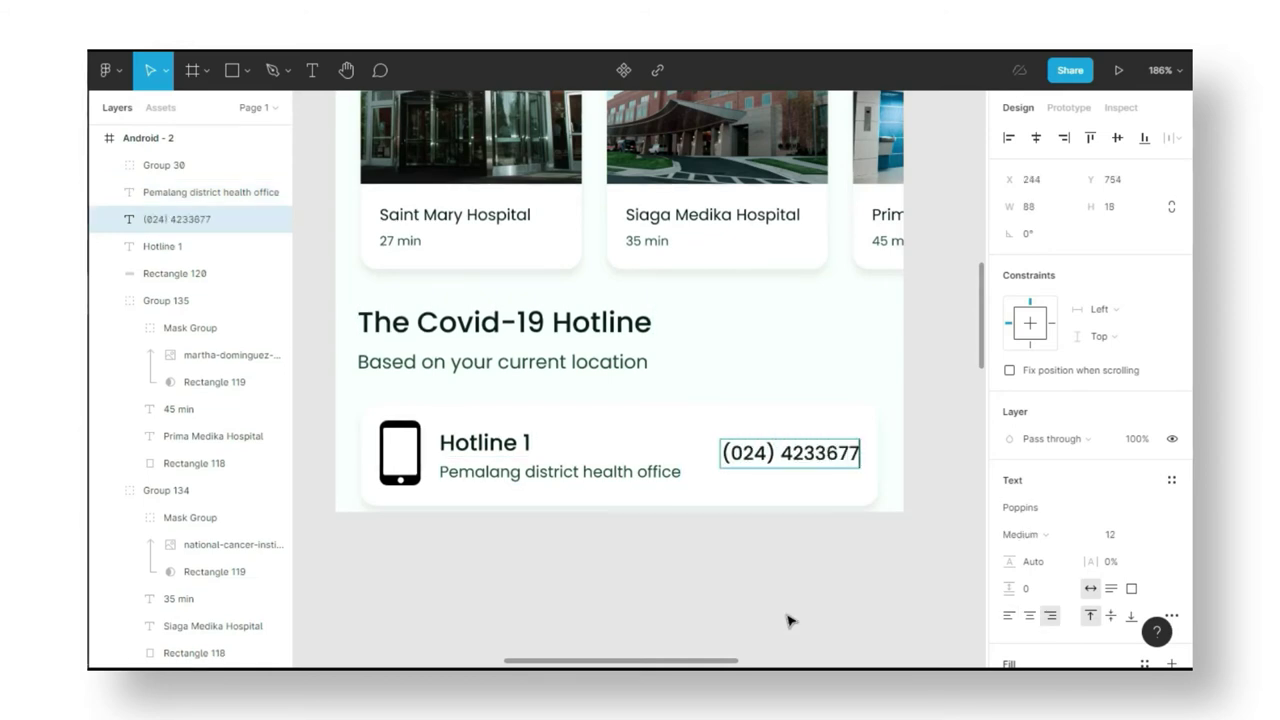
key(ctrl+v)
key(shift+2)
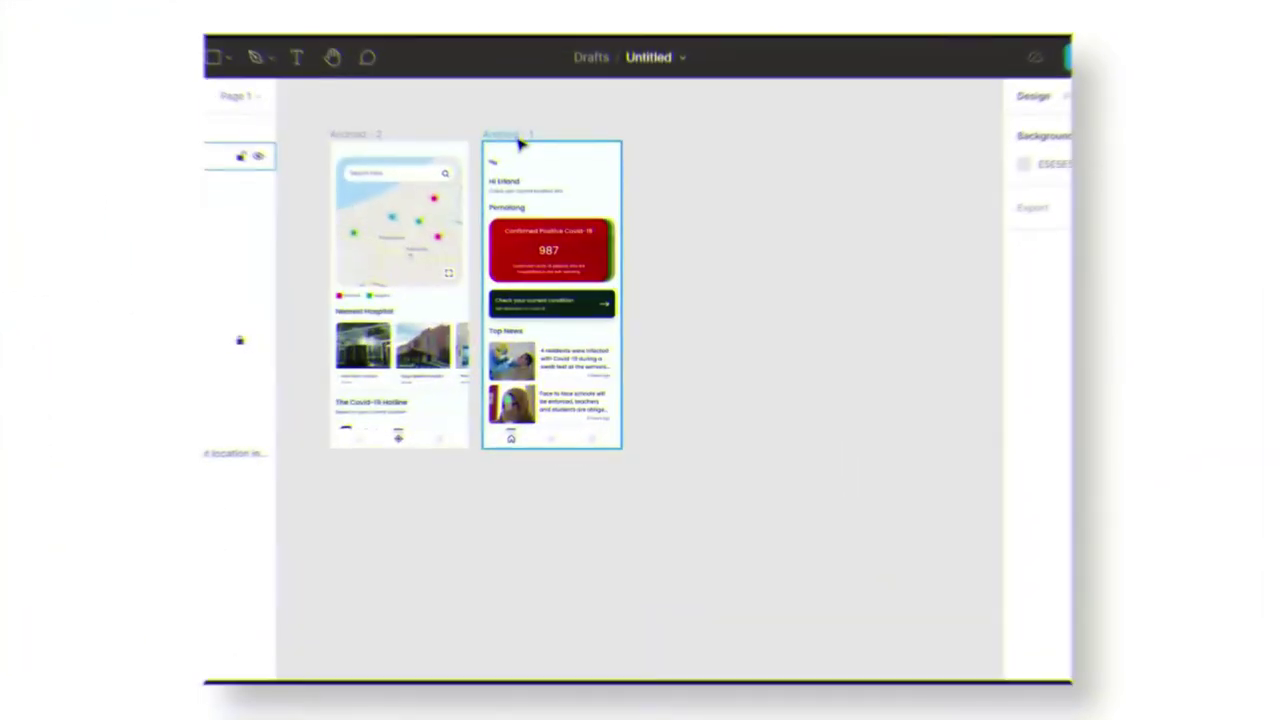
Duplicate Android - 1 as Android - 3, tilting its red card -15° and shifting it off-screen left.
click(519, 140)
key(ctrl+d)
key(Escape)
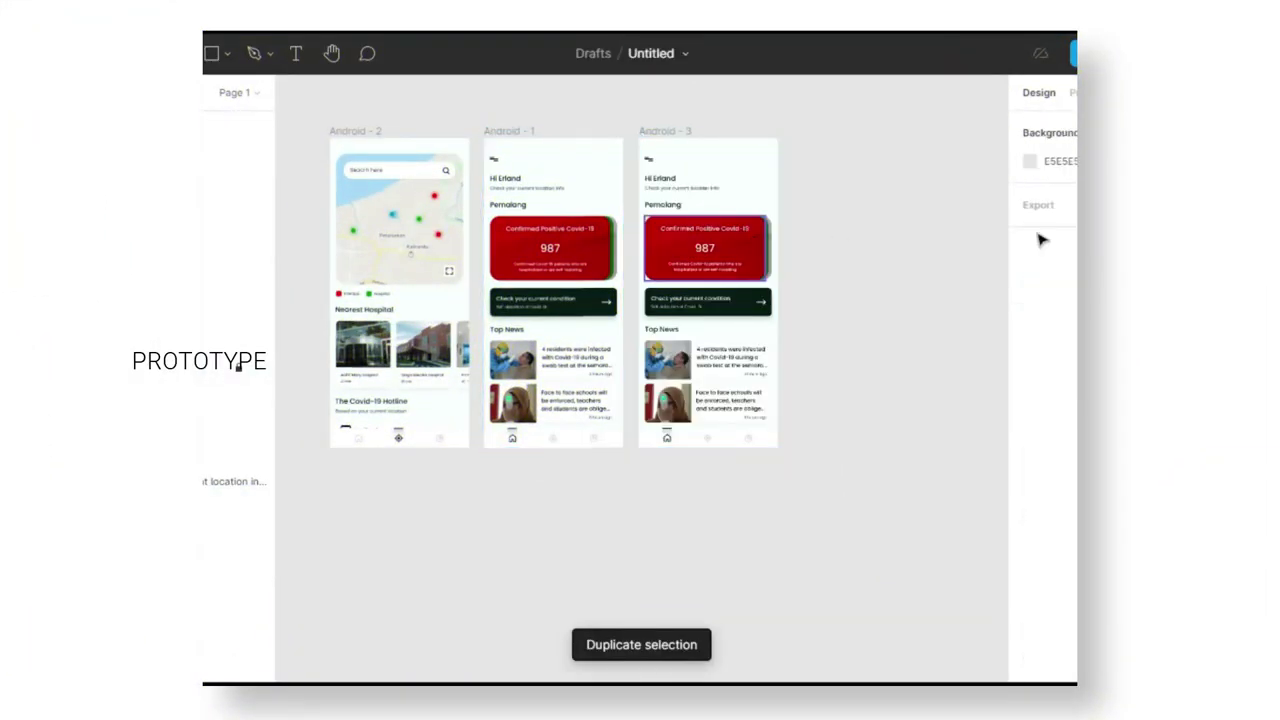
click(705, 248)
click(1060, 256)
text(-15)
key(Return)
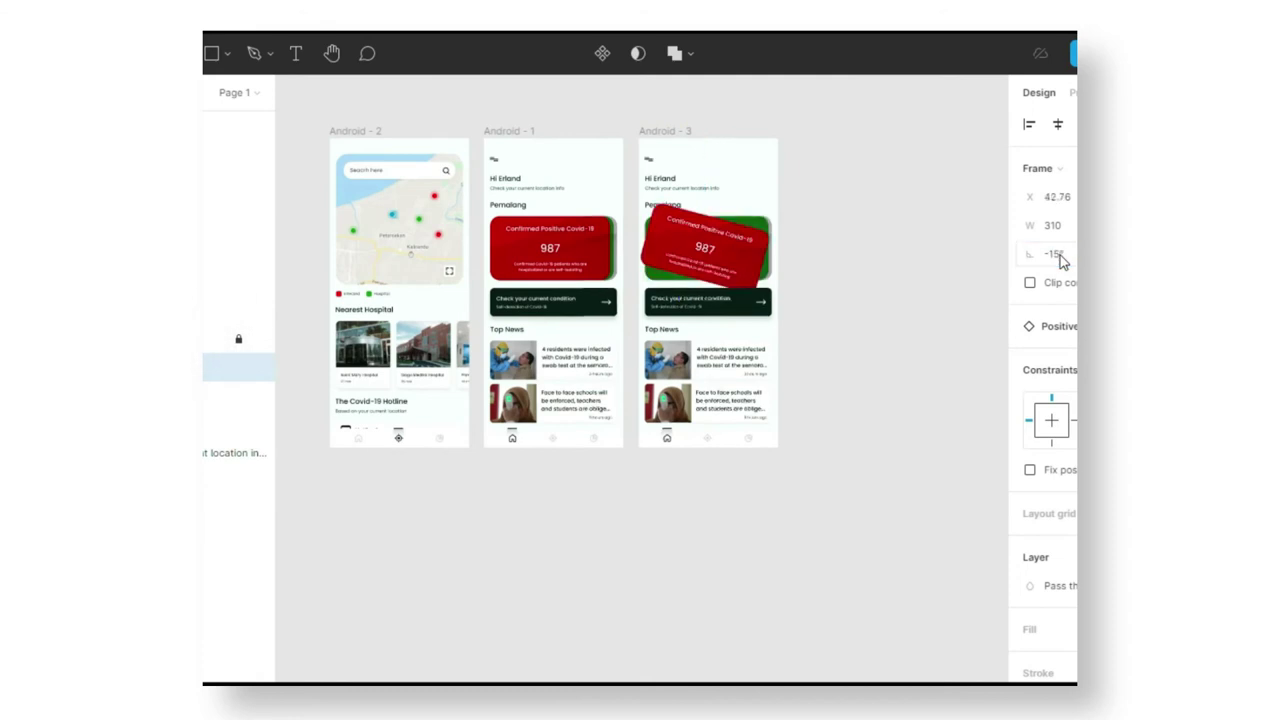
key(shift+Left)
key(shift+Left)
key(shift+Left)
key(shift+Left)
key(shift+Left)
key(shift+Left)
key(shift+Left)
key(shift+Left)
key(shift+Left)
key(shift+Left)
key(shift+Left)
key(shift+Left)
click(870, 172)
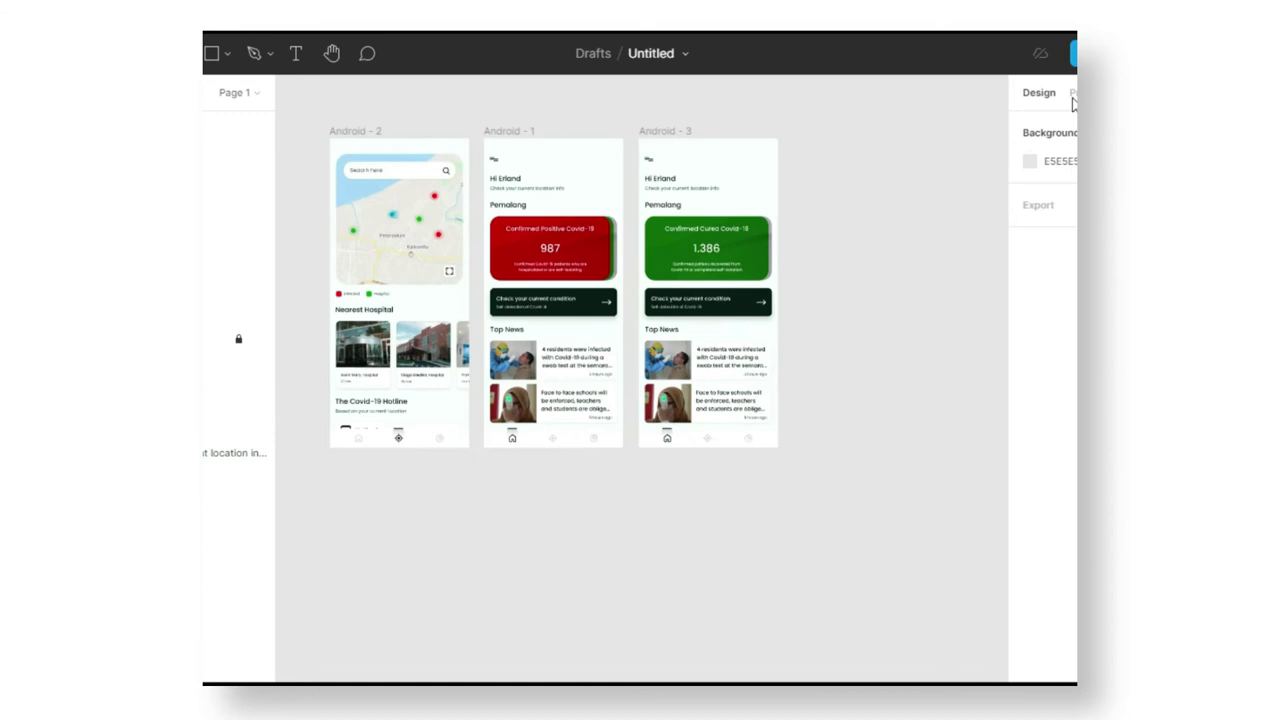
click(510, 131)
key(shift+e)
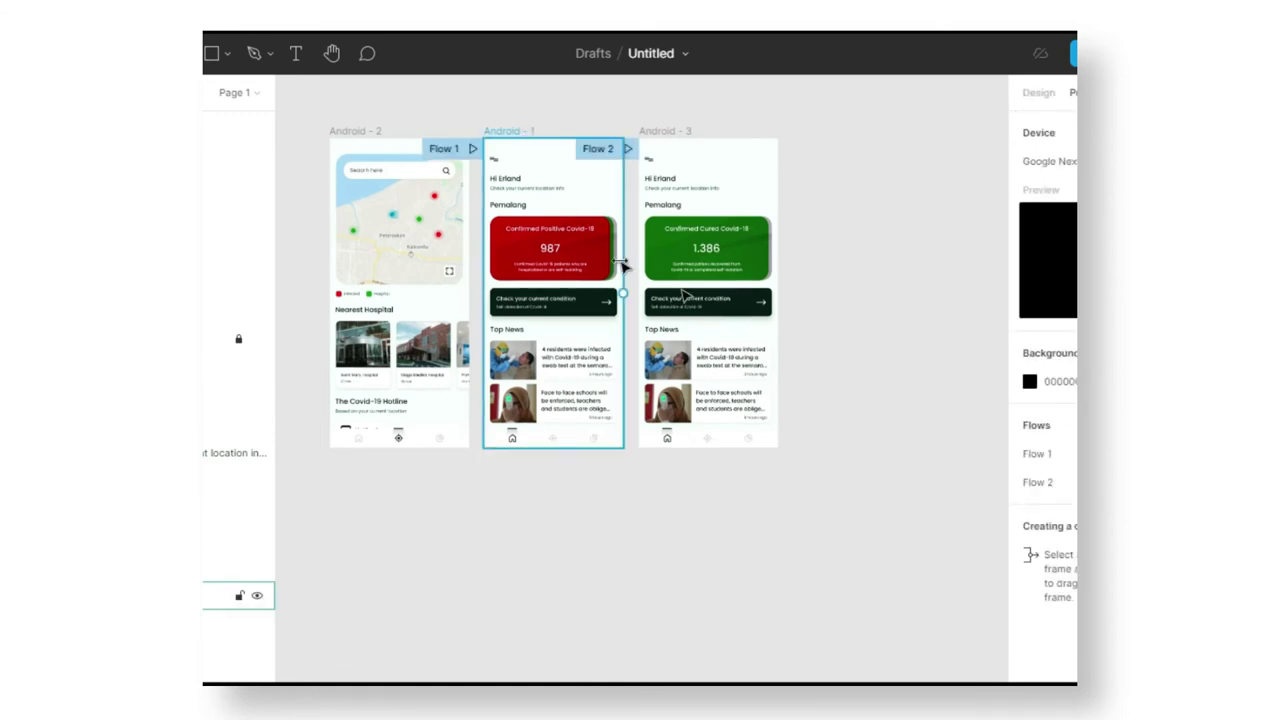
Link the red Positive card to Android - 3 with On drag and a Push transition.
click(614, 262)
drag(614, 248, 622, 255)
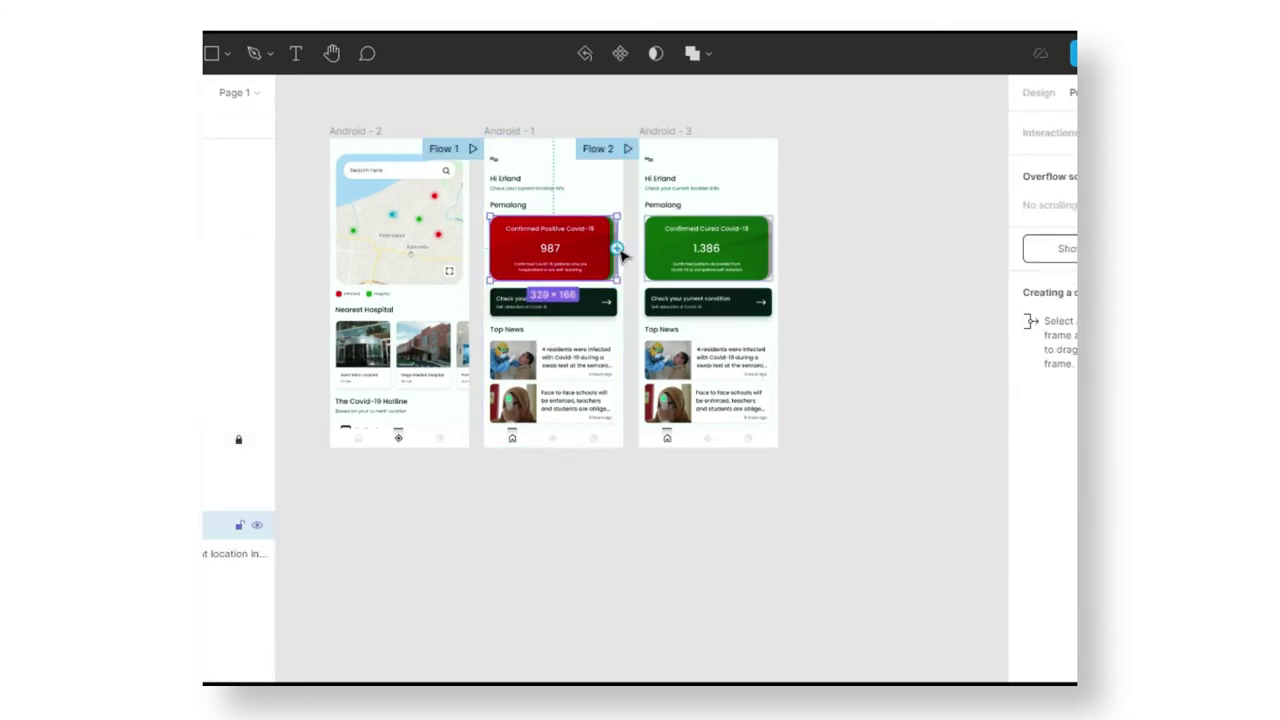
drag(650, 298, 660, 300)
click(858, 205)
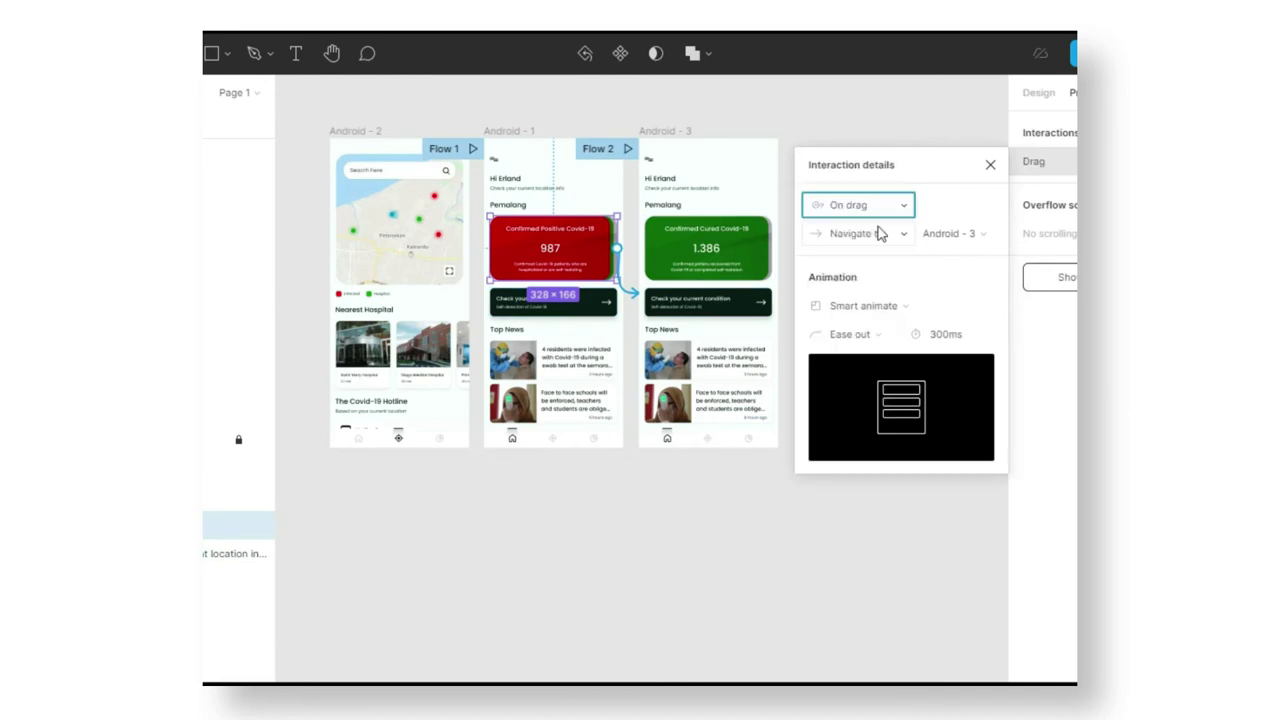
click(897, 305)
click(880, 385)
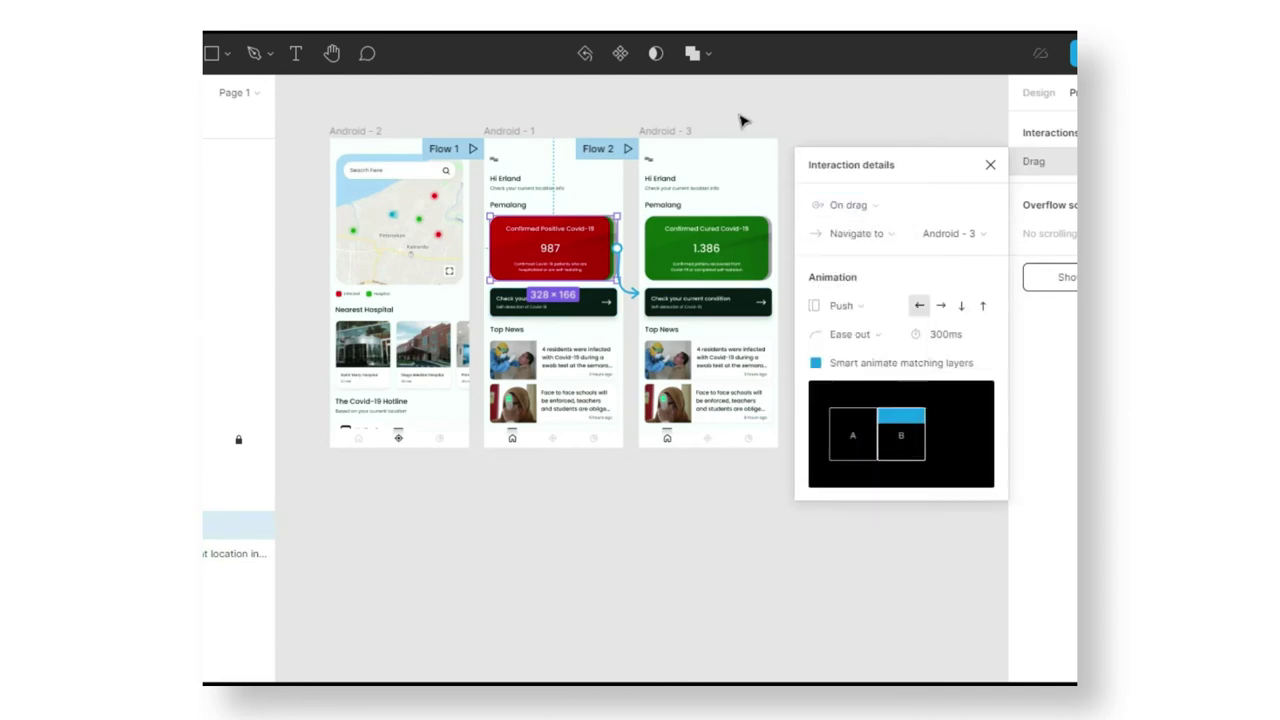
click(686, 134)
Make Android - 3 advance After delay with an Instant transition to Android - 4.
drag(686, 134, 651, 491)
scroll(789, 466, down, 2)
scroll(833, 456, up, 2)
scroll(829, 380, up, 3)
click(731, 152)
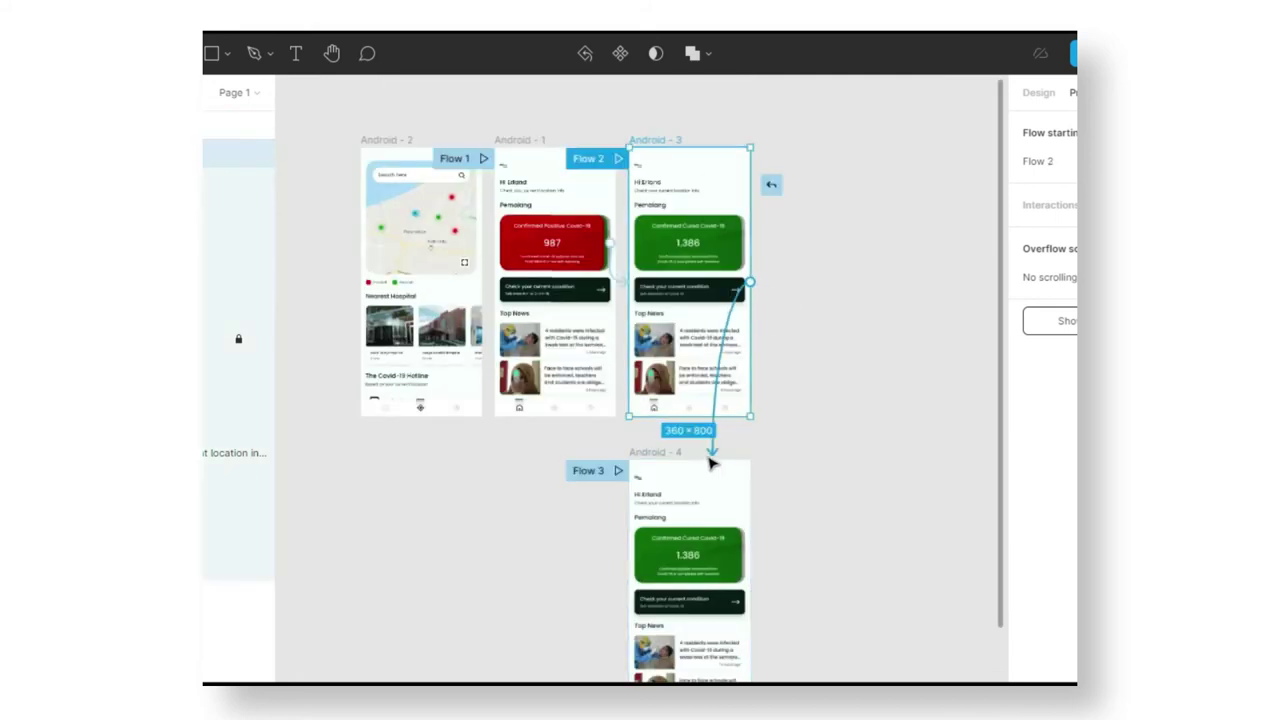
drag(712, 463, 709, 470)
click(857, 277)
click(866, 500)
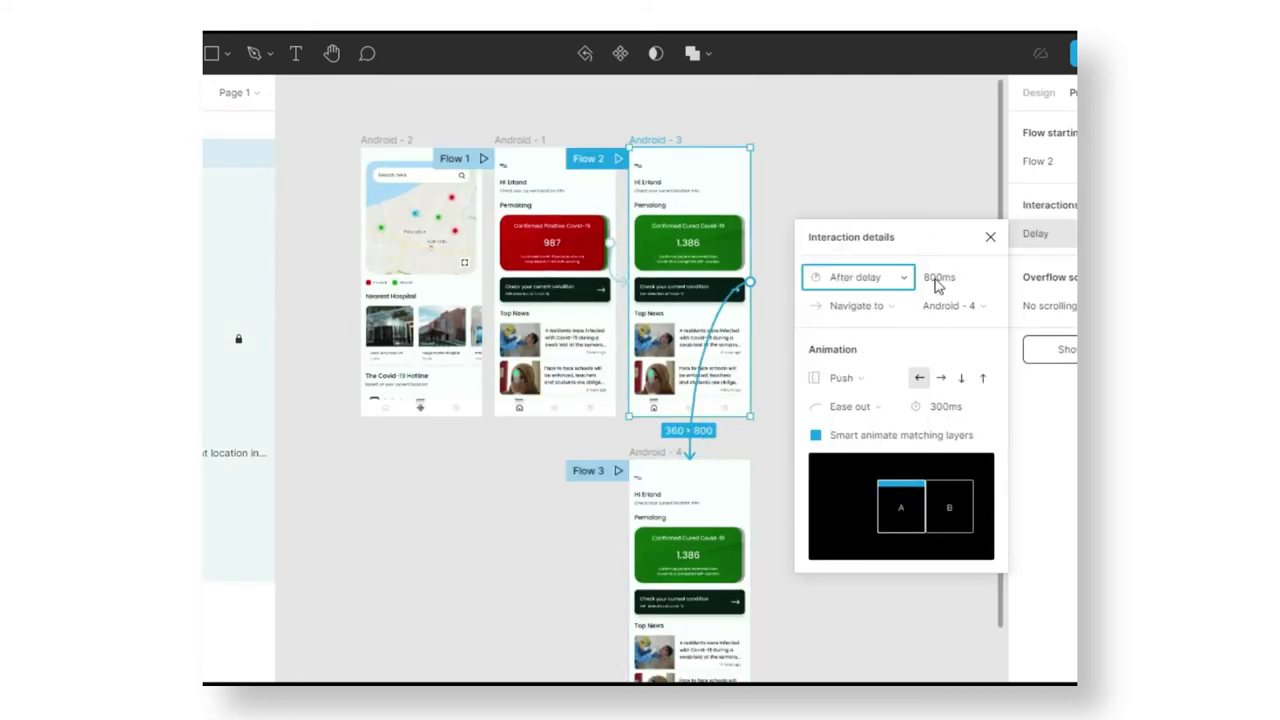
click(855, 380)
click(838, 268)
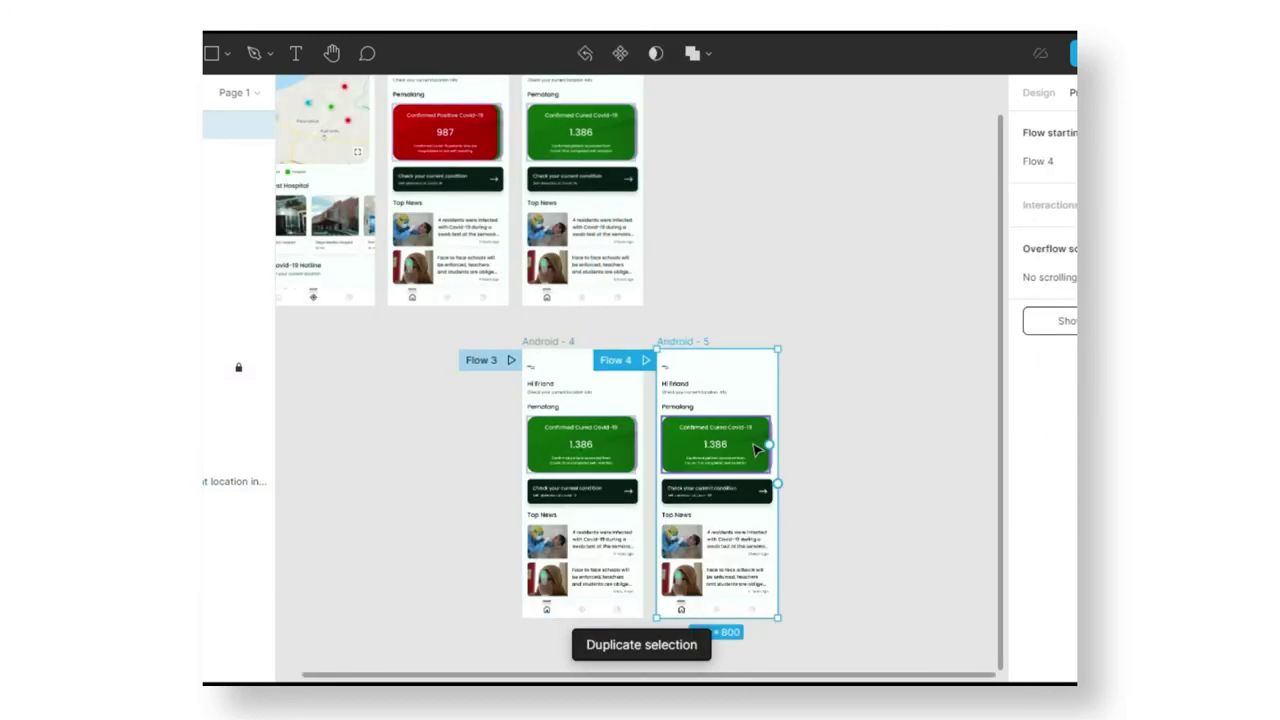
click(765, 443)
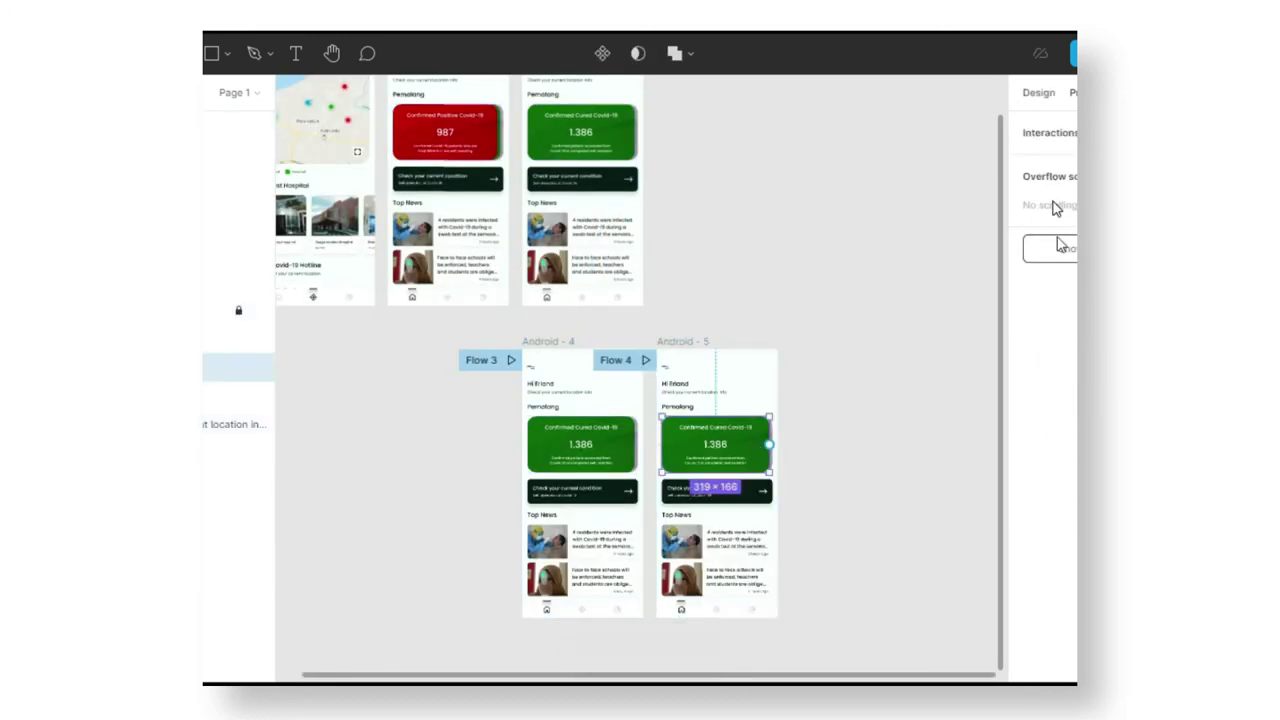
Tilt Android - 5's green card -15° and move it off-screen to X -187.
key(alt+8)
key(Return)
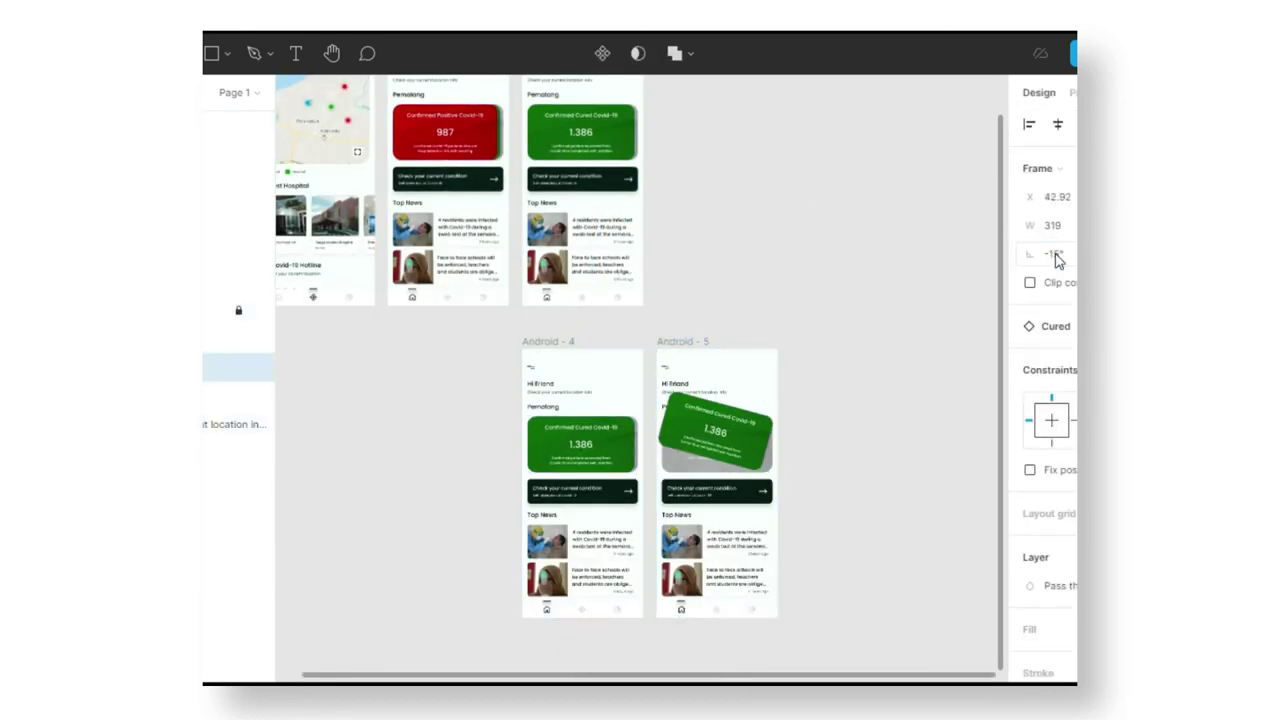
key(shift+Left)
key(shift+Left)
key(shift+Left)
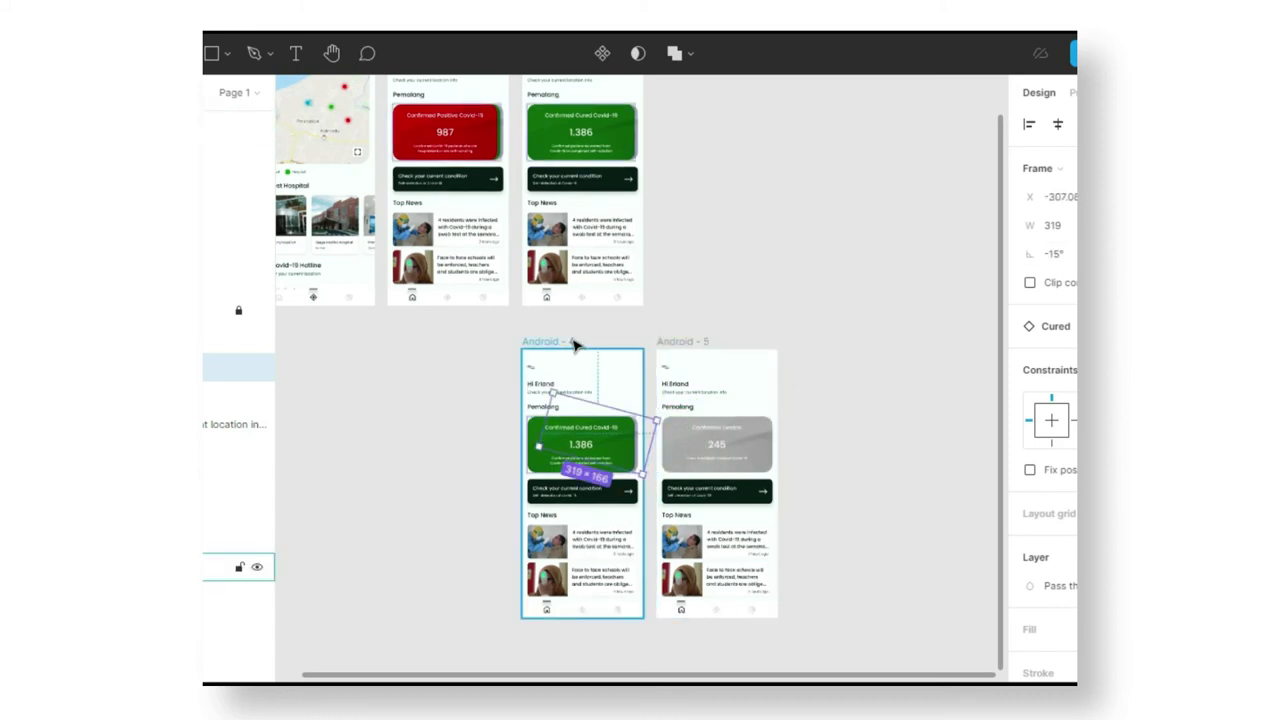
click(575, 345)
key(shift+e)
Link Android - 4's green card to Android - 5 with On drag and Push.
scroll(640, 466, up, 5)
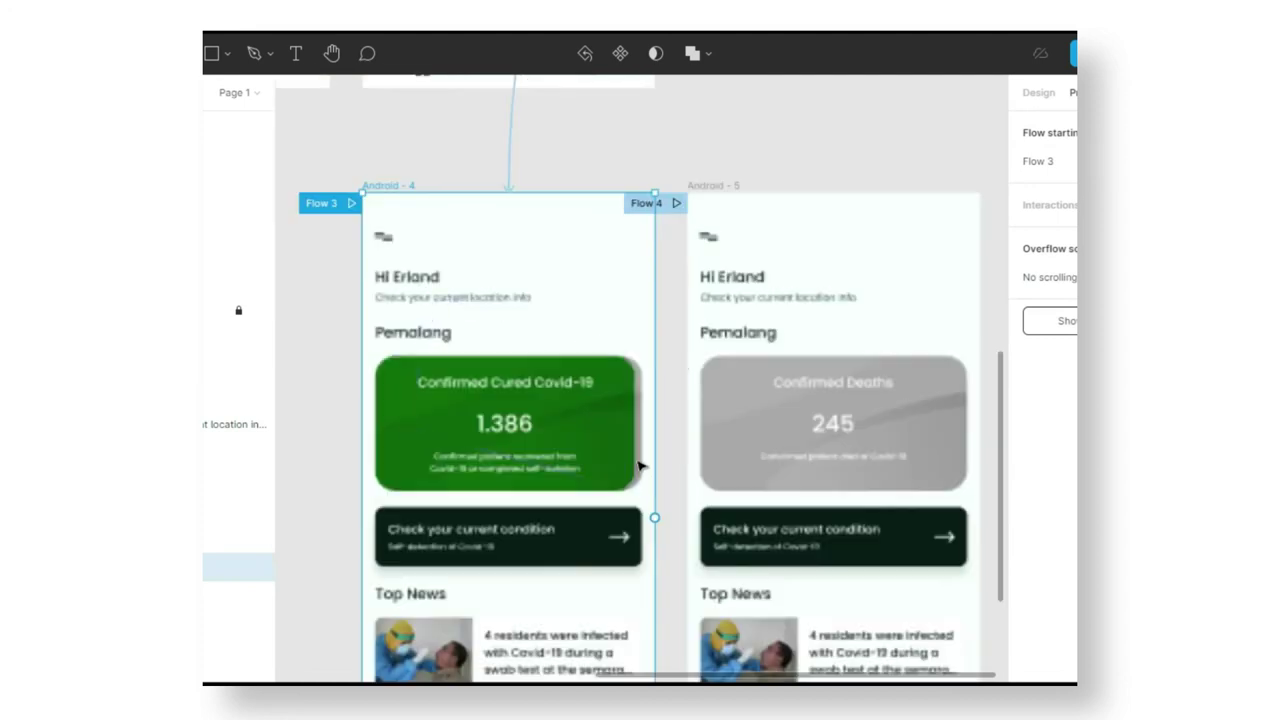
click(640, 466)
drag(643, 423, 690, 470)
click(866, 206)
click(845, 305)
click(836, 381)
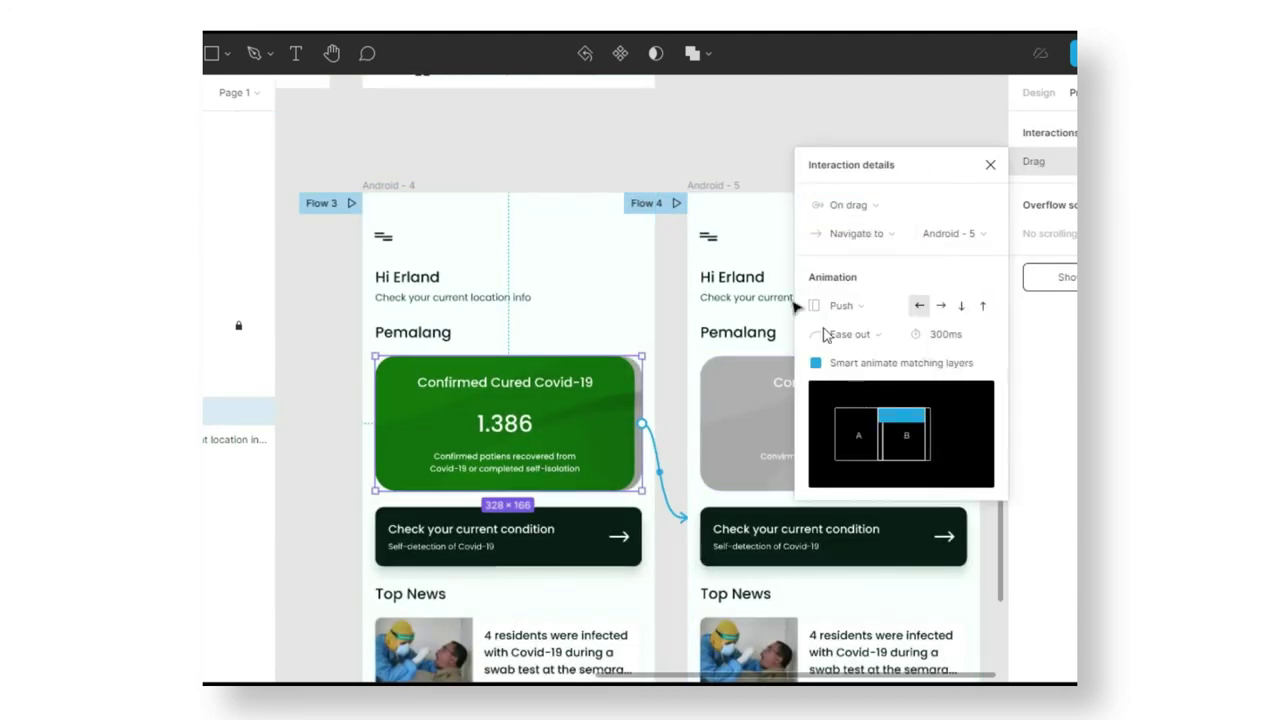
click(666, 157)
Duplicate Android - 5 as Android - 6, auto-advancing after 800ms, then duplicate it as Android - 7.
scroll(666, 157, down, 3)
scroll(643, 171, down, 3)
click(640, 170)
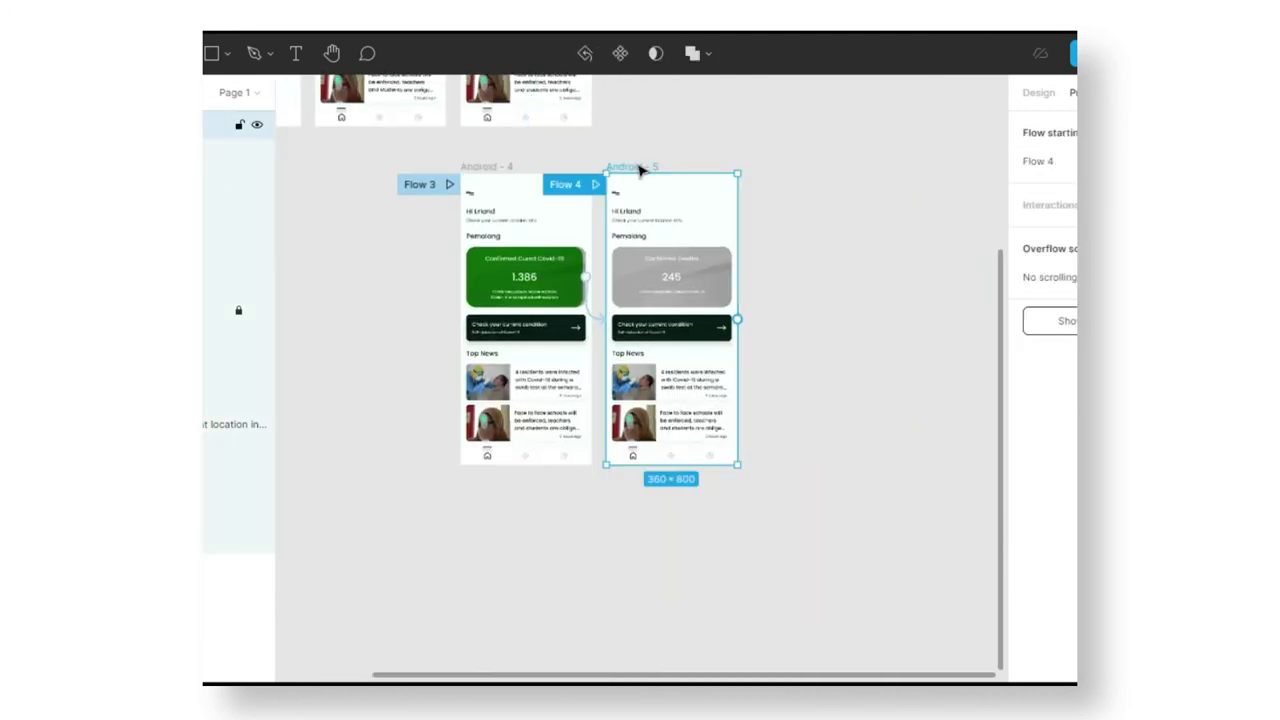
key(ctrl+d)
mouse_move(651, 491)
mouse_down()
mouse_move(654, 508)
mouse_move(712, 532)
mouse_up()
click(860, 277)
click(836, 500)
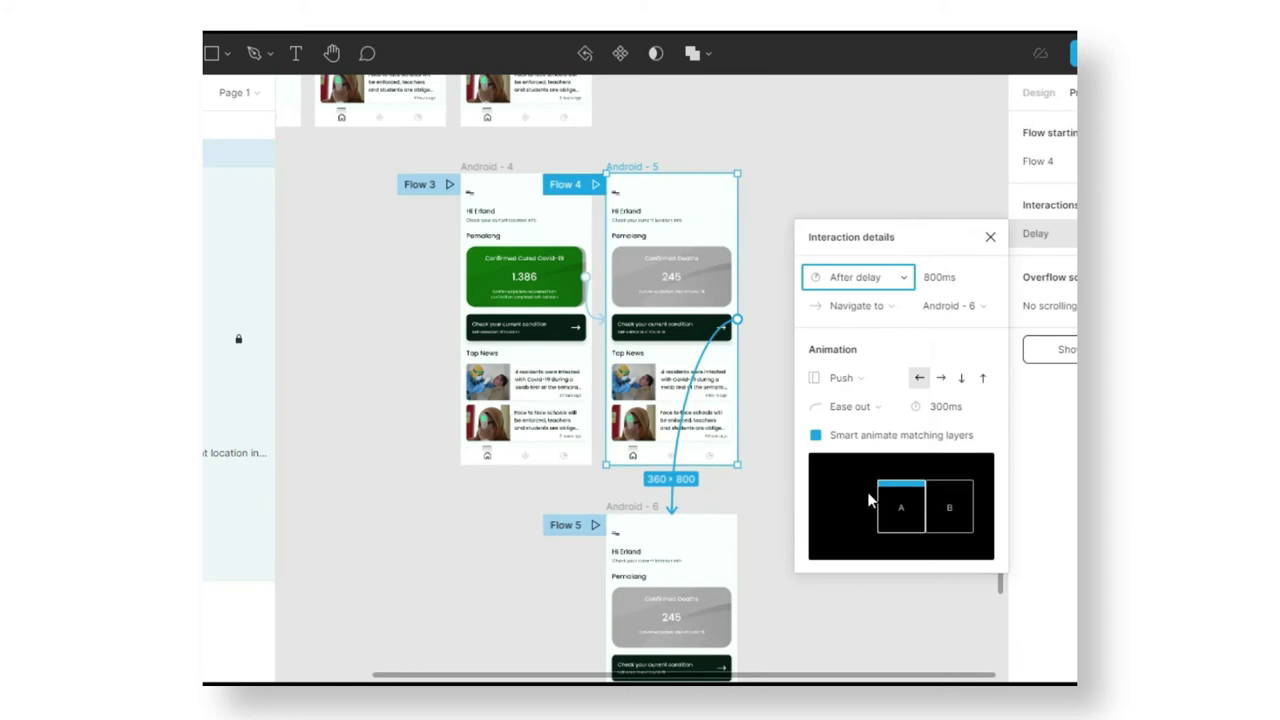
scroll(633, 441, down, 1)
click(633, 441)
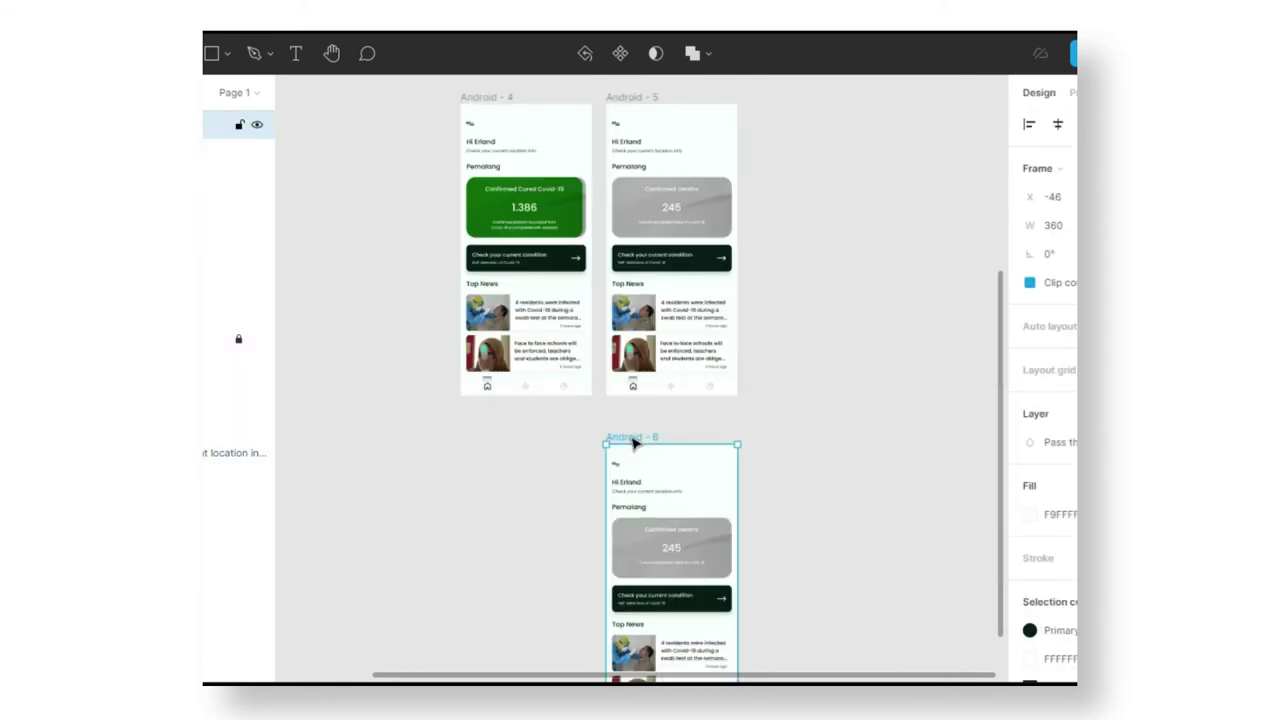
key(ctrl+d)
scroll(916, 432, down, 1)
Tilt the grey Deaths card and link it to Android - 7 with On drag and Push.
click(671, 456)
drag(738, 492, 726, 508)
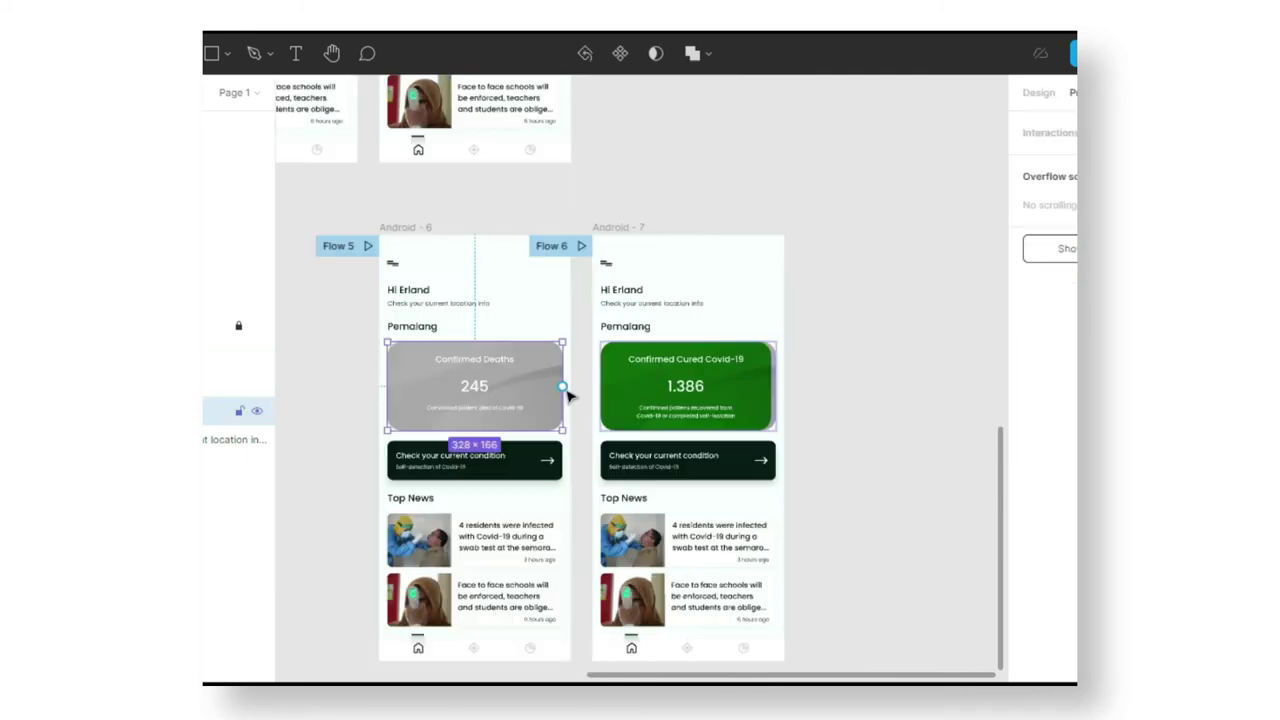
drag(563, 386, 640, 420)
click(858, 205)
click(895, 307)
click(881, 390)
click(925, 127)
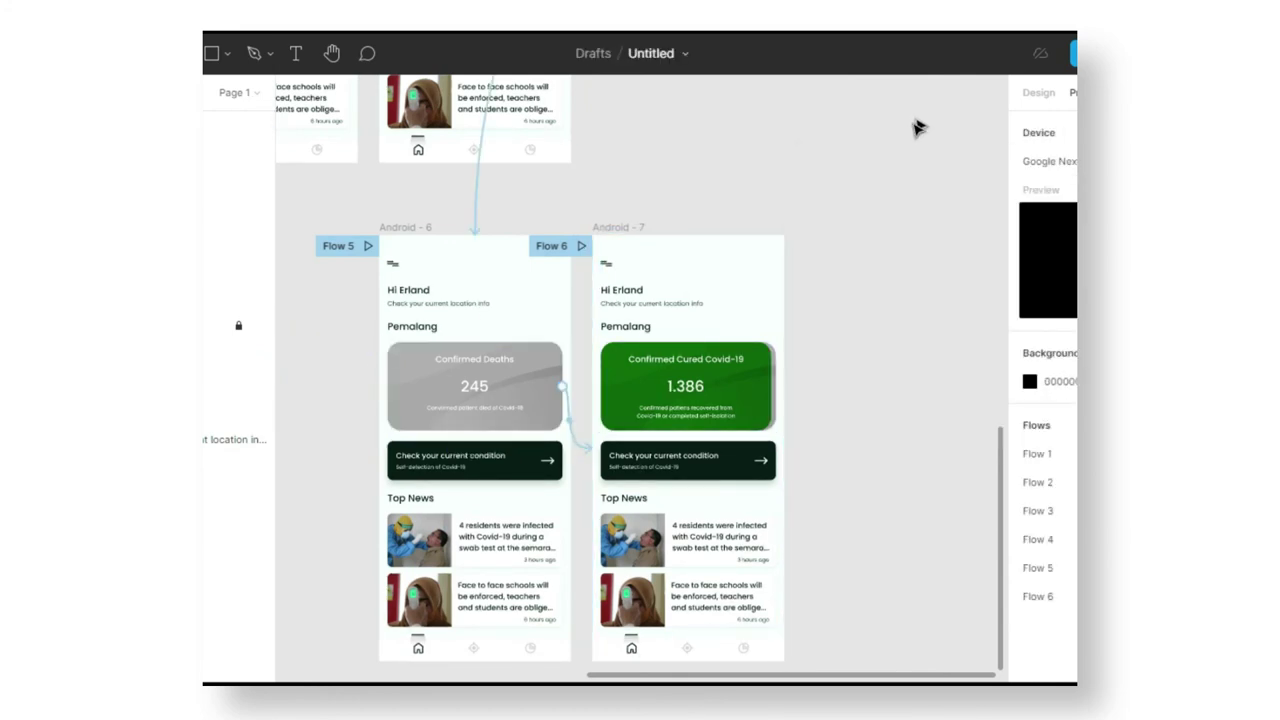
Set Android - 7's interaction to After delay.
scroll(851, 297, down, 3)
click(705, 349)
click(864, 292)
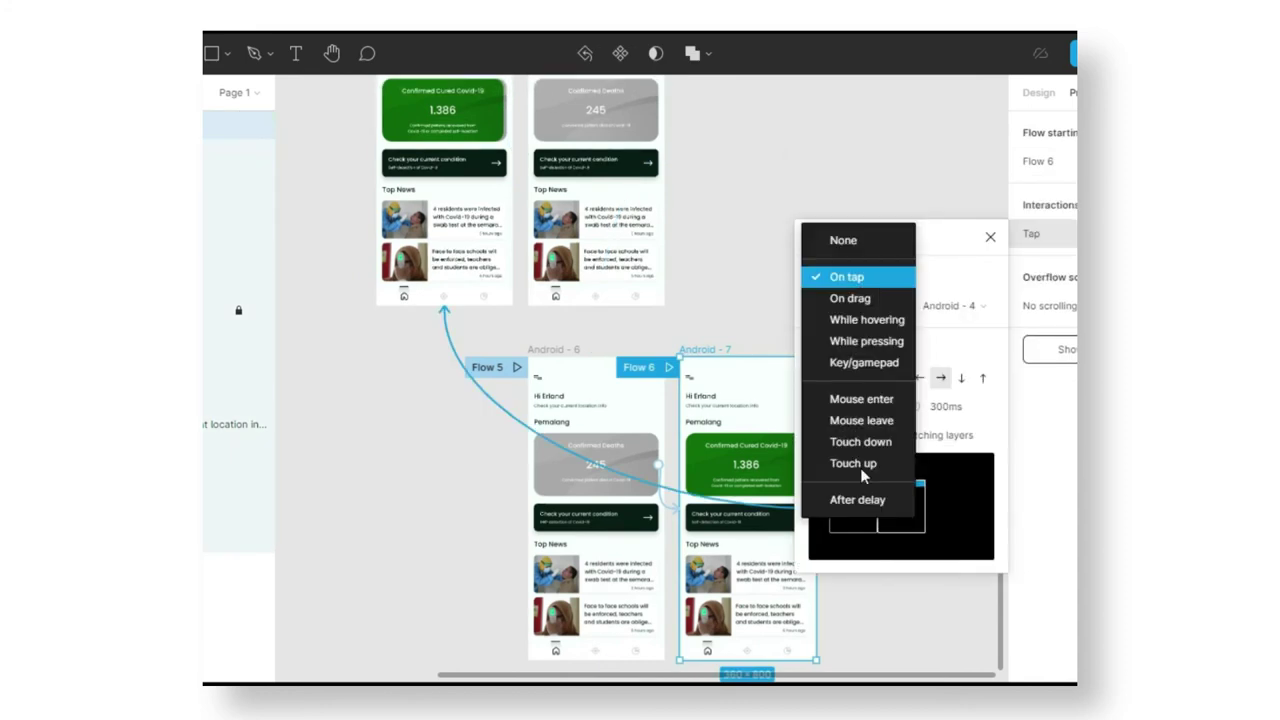
click(862, 500)
click(841, 378)
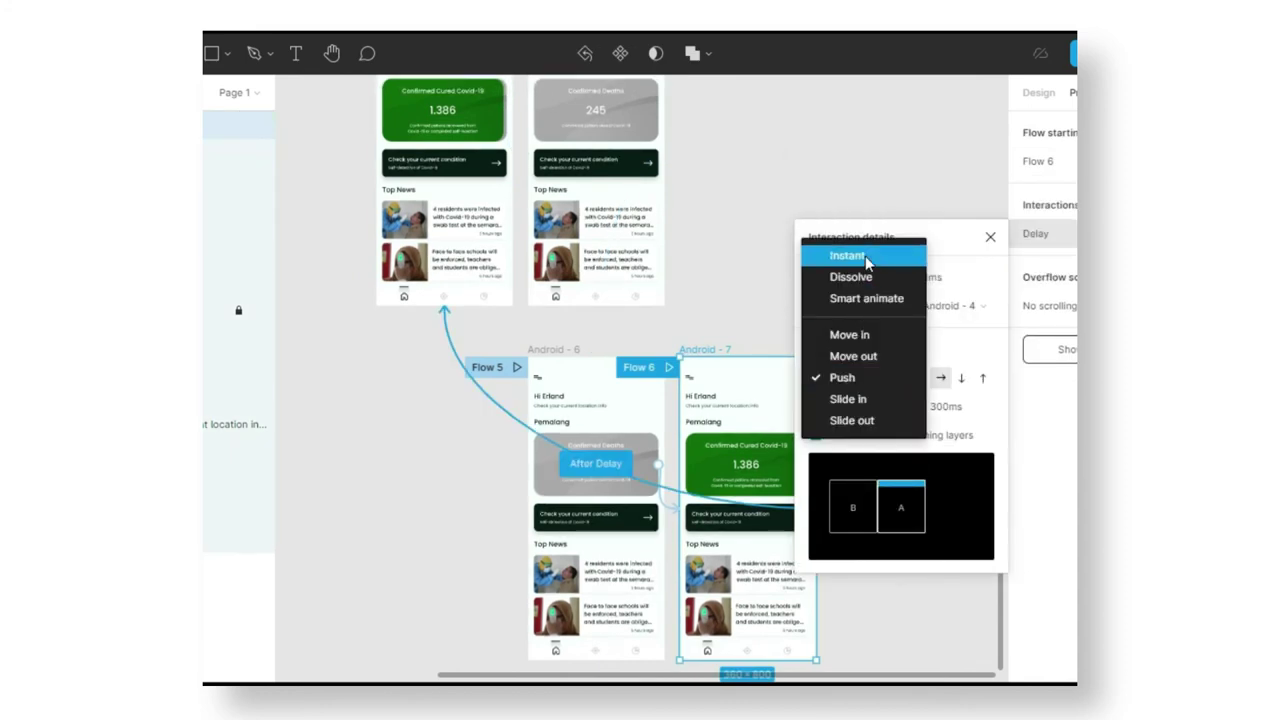
click(829, 251)
click(737, 163)
scroll(622, 218, up, 3)
Duplicate Android - 4 as Android - 8 and link the green card to it with On drag and Push.
click(515, 176)
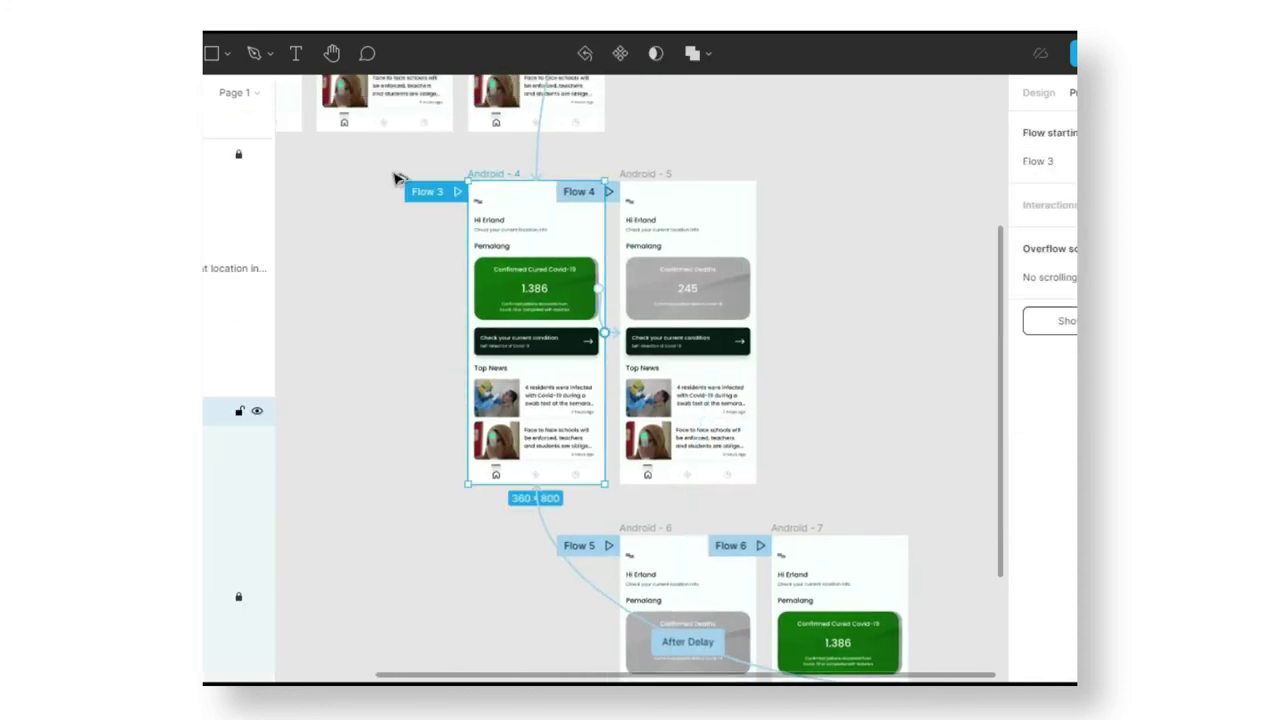
key(ctrl+d)
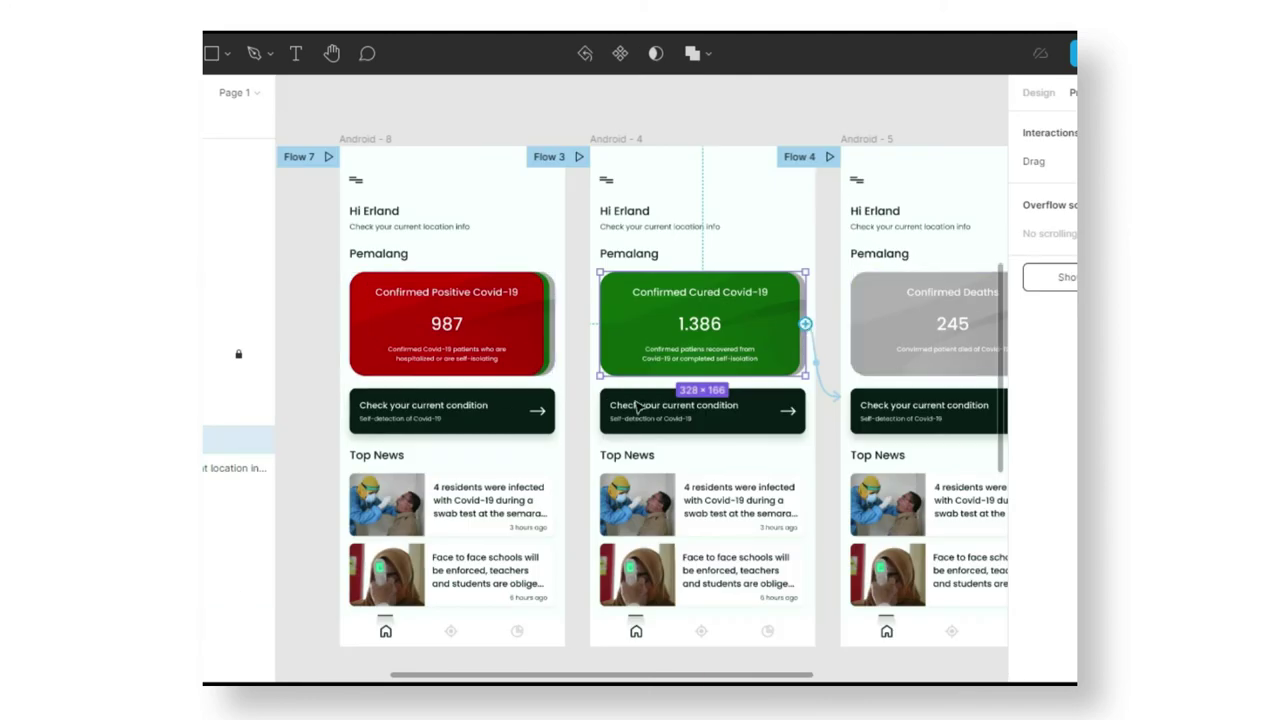
drag(636, 405, 500, 405)
click(850, 204)
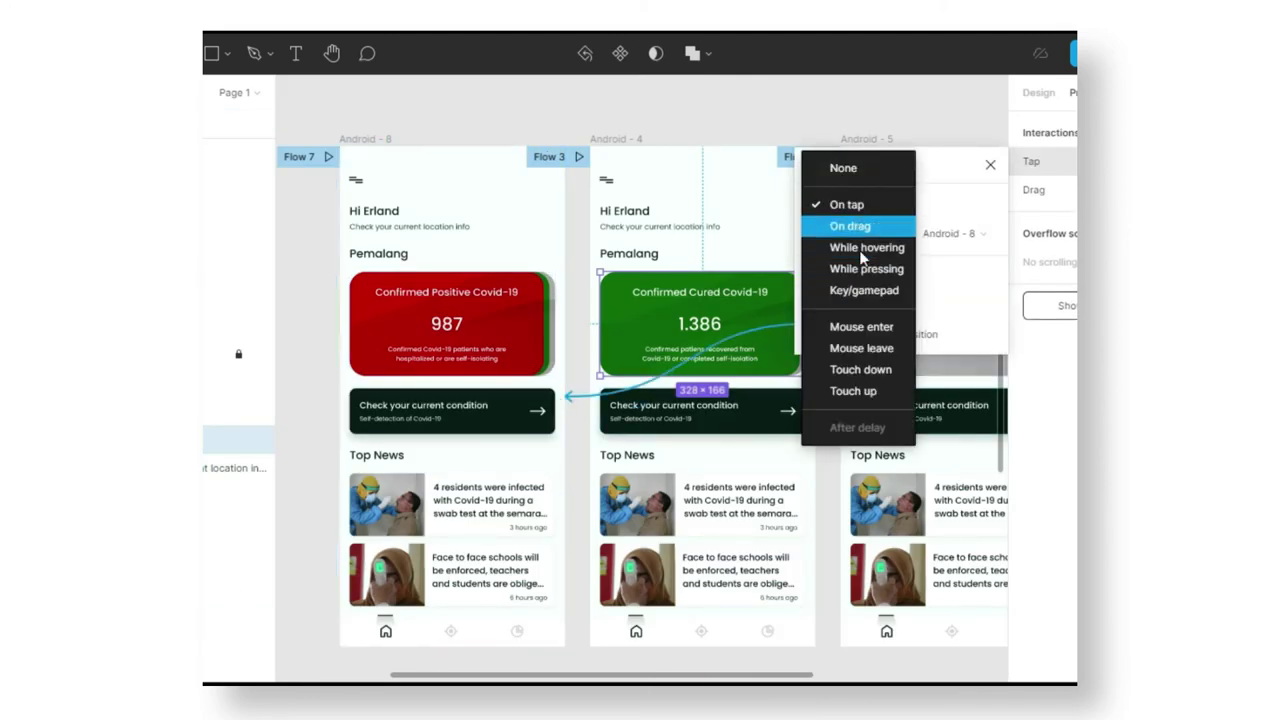
click(855, 227)
click(872, 305)
click(876, 386)
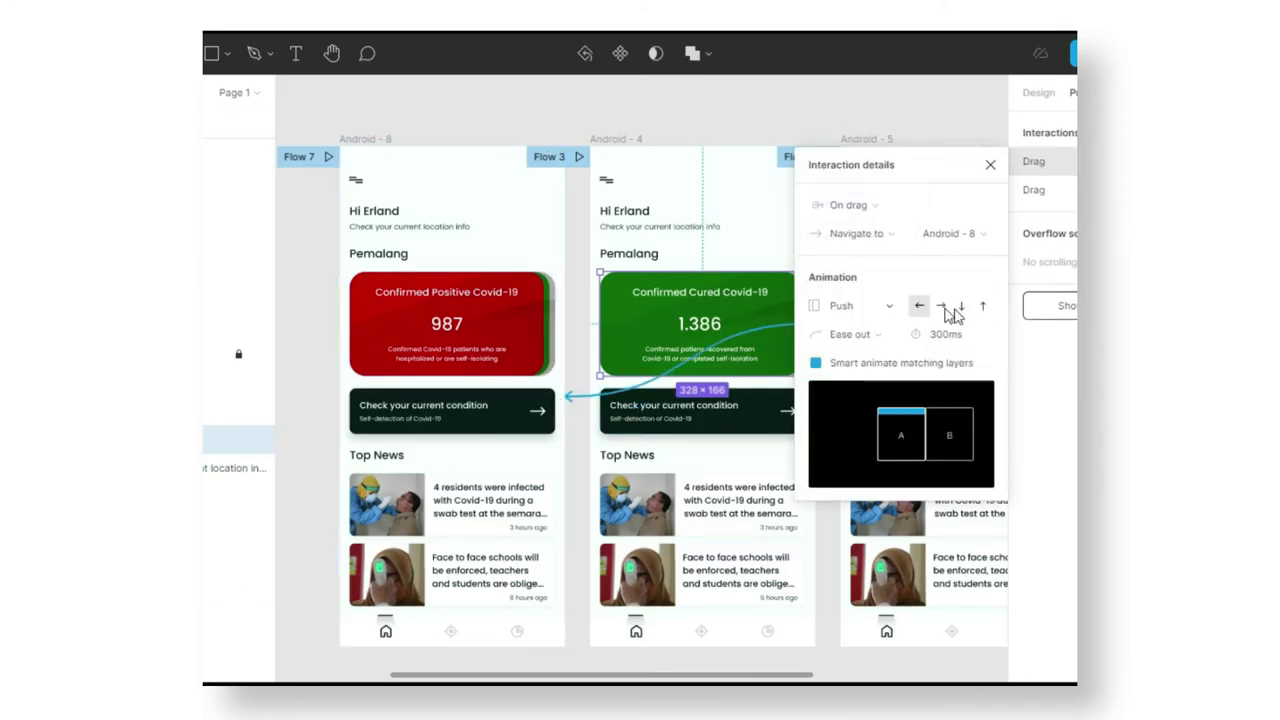
click(990, 164)
Make Android - 8 return to Android - 1 After delay 1ms with an Instant transition.
drag(532, 565, 476, 390)
click(848, 276)
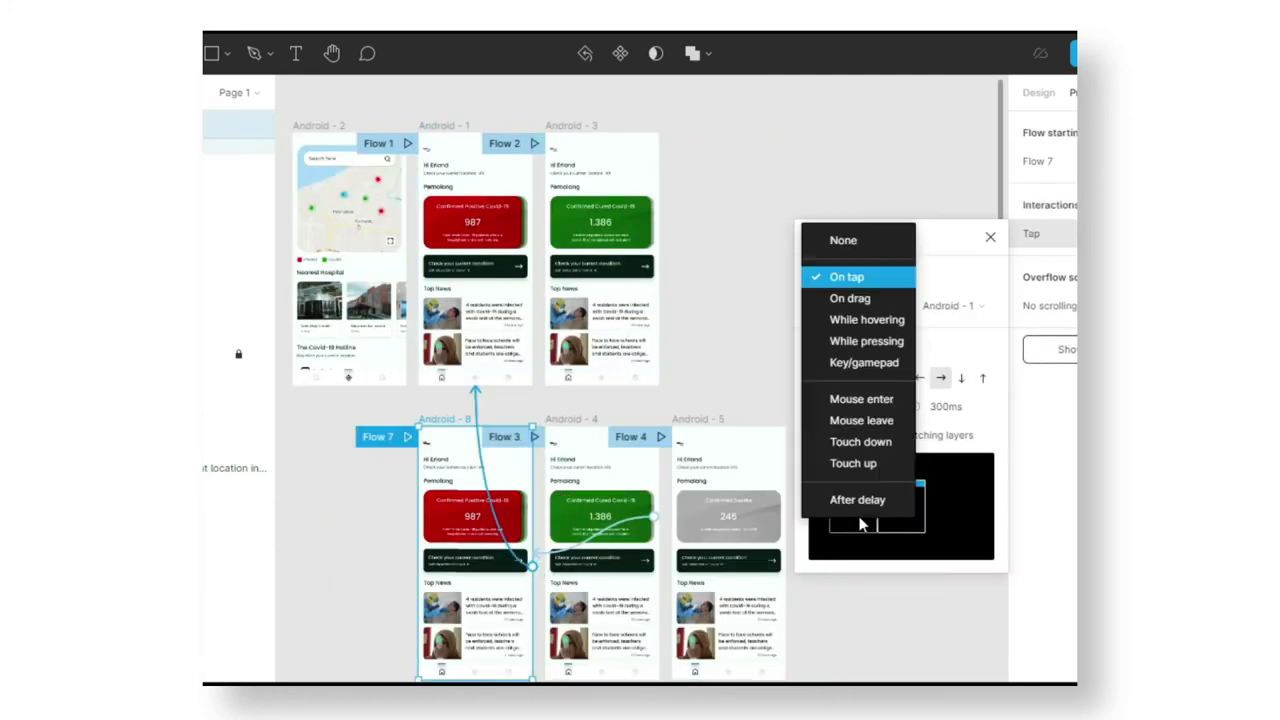
click(857, 500)
text(1)
click(866, 378)
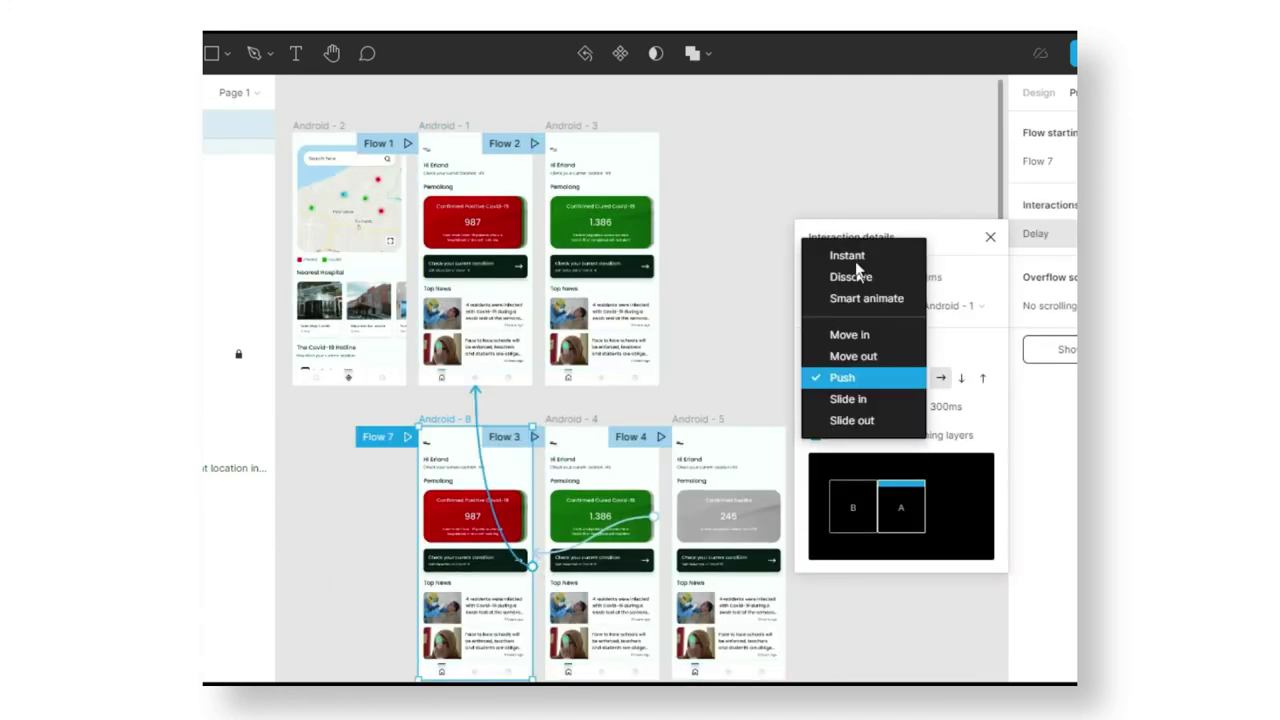
click(840, 254)
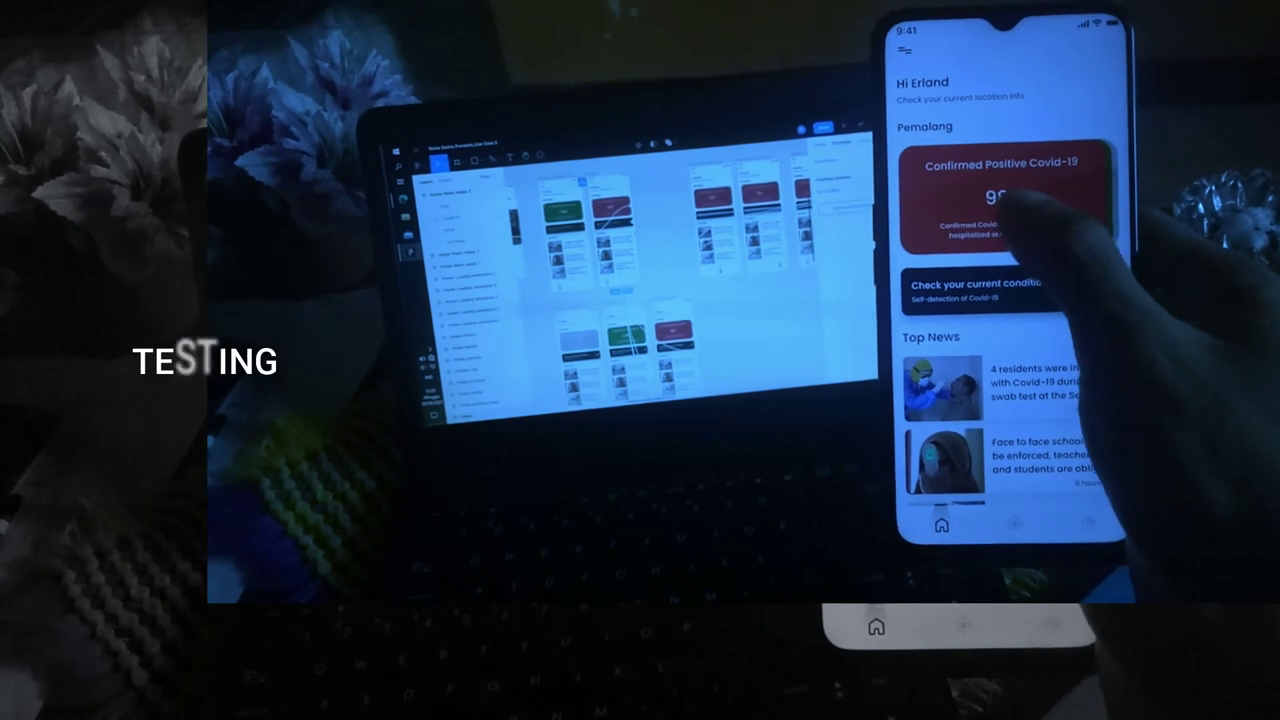